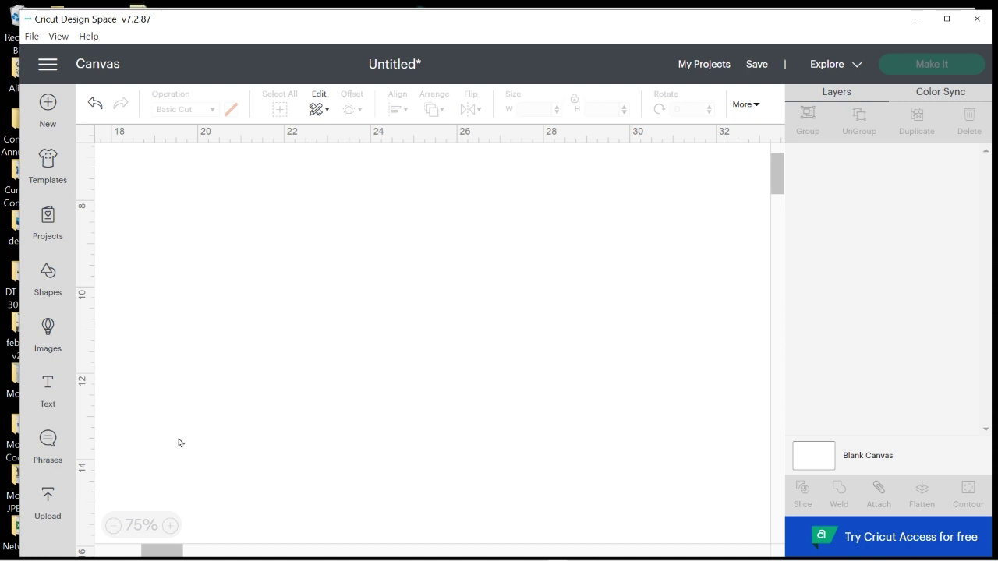
Upload the Jace 1 photo from the Desktop and set its image type to Complex
click(48, 497)
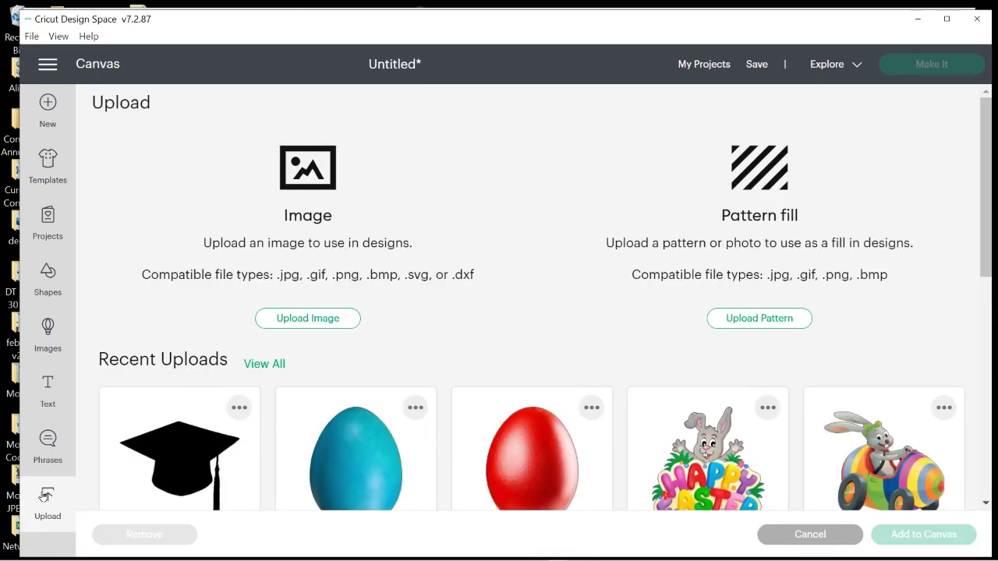
click(312, 324)
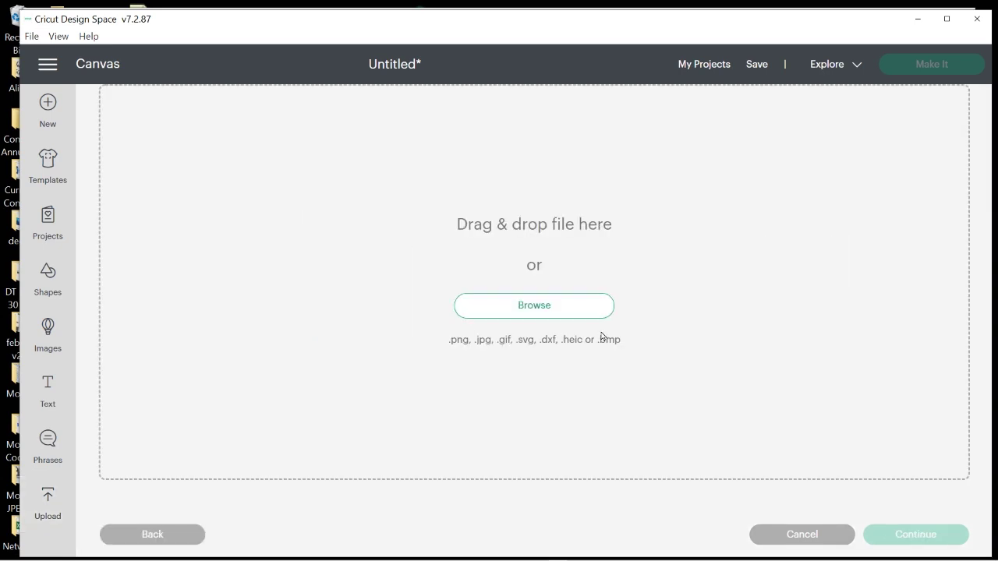
click(535, 305)
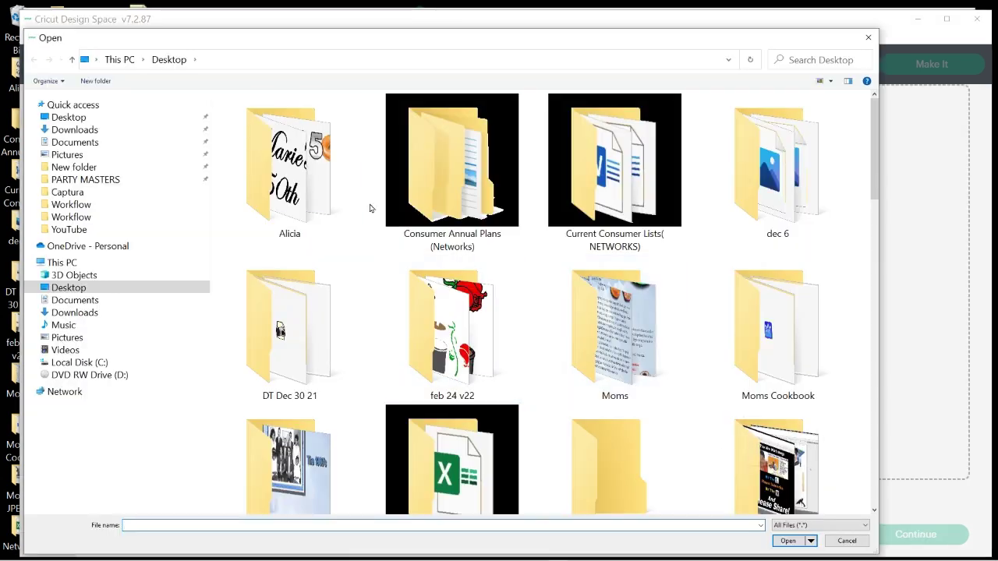
click(67, 117)
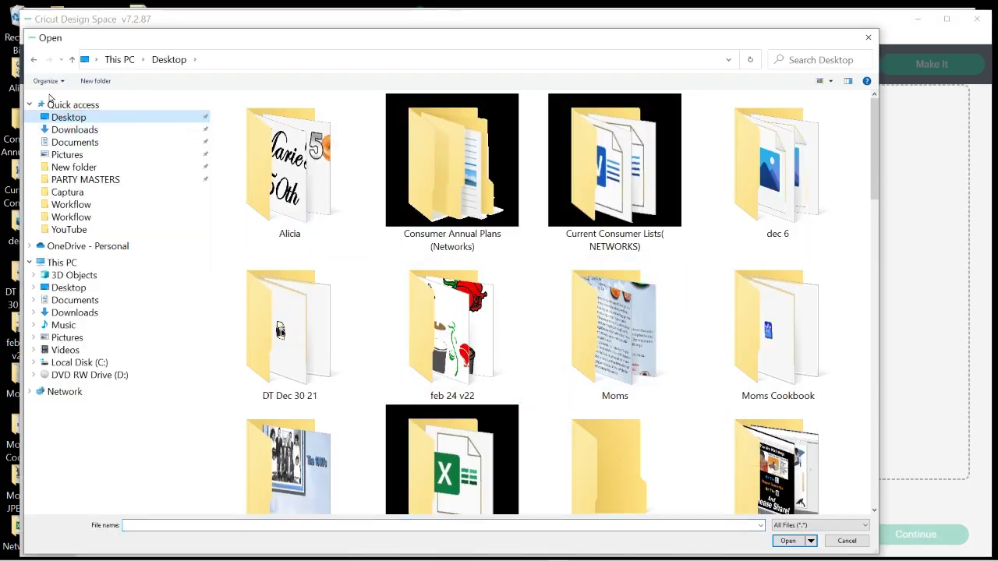
scroll(544, 338, down, 10)
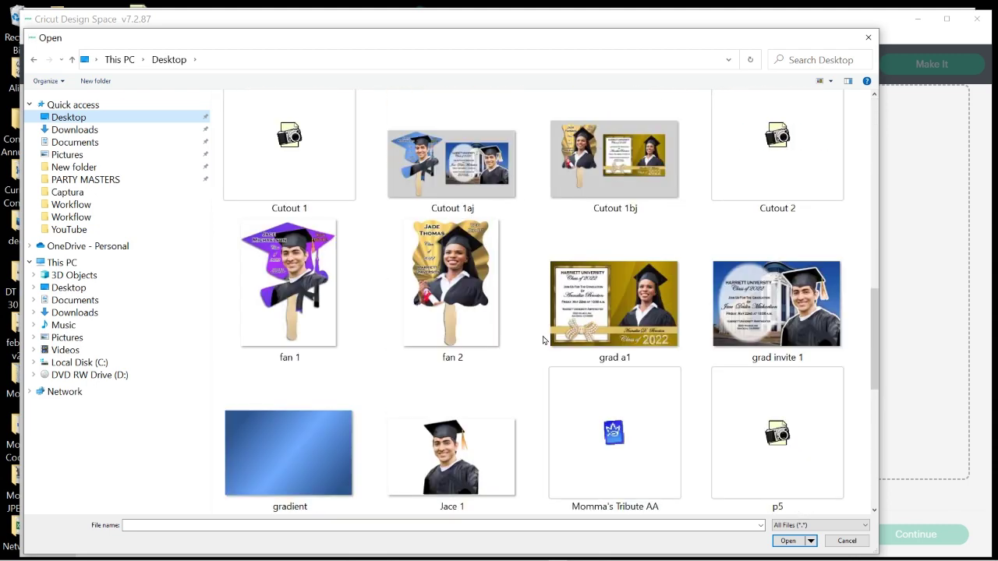
scroll(544, 340, down, 2)
double_click(464, 344)
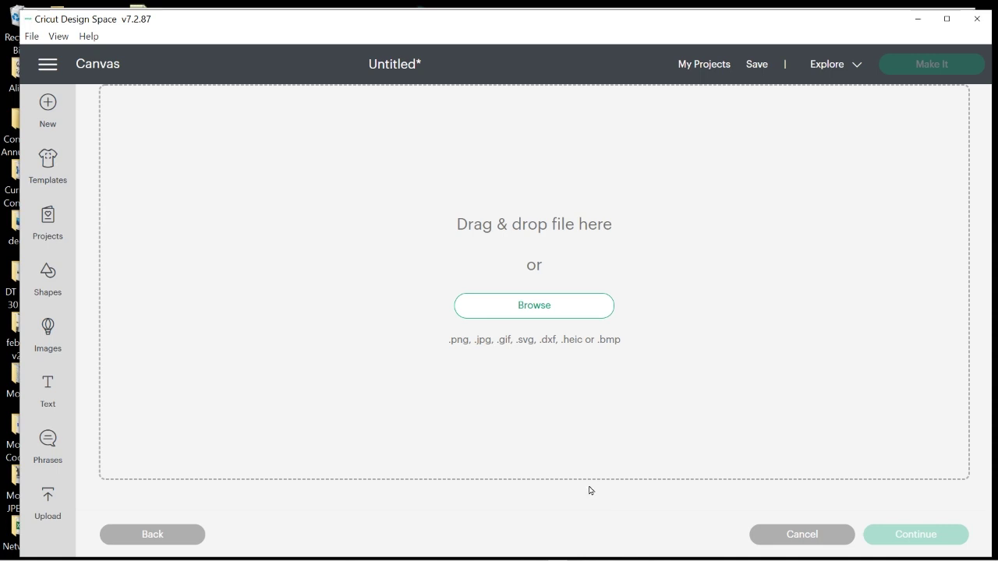
click(540, 481)
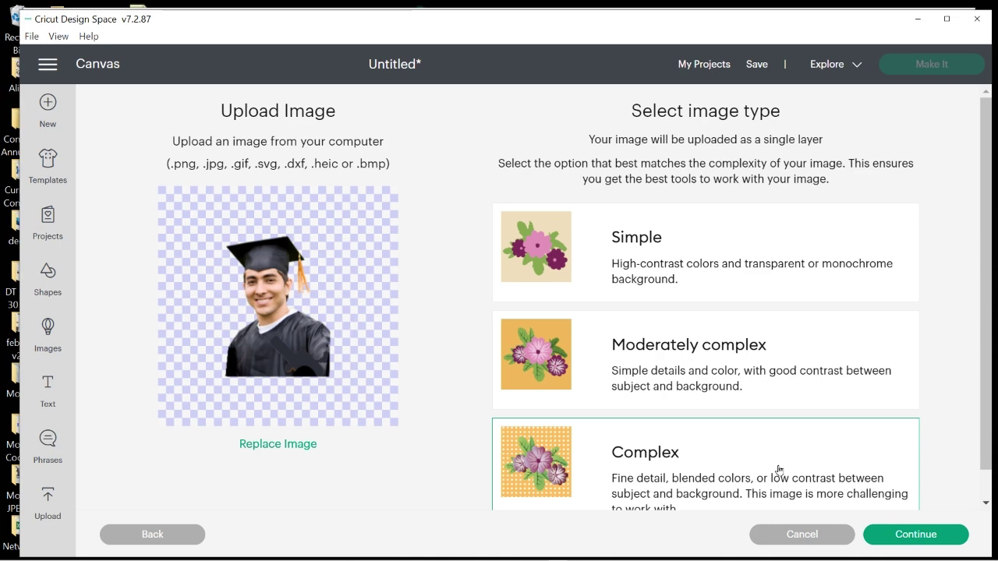
Continue past background removal and save Jace 1 as a Print Then Cut image
click(912, 536)
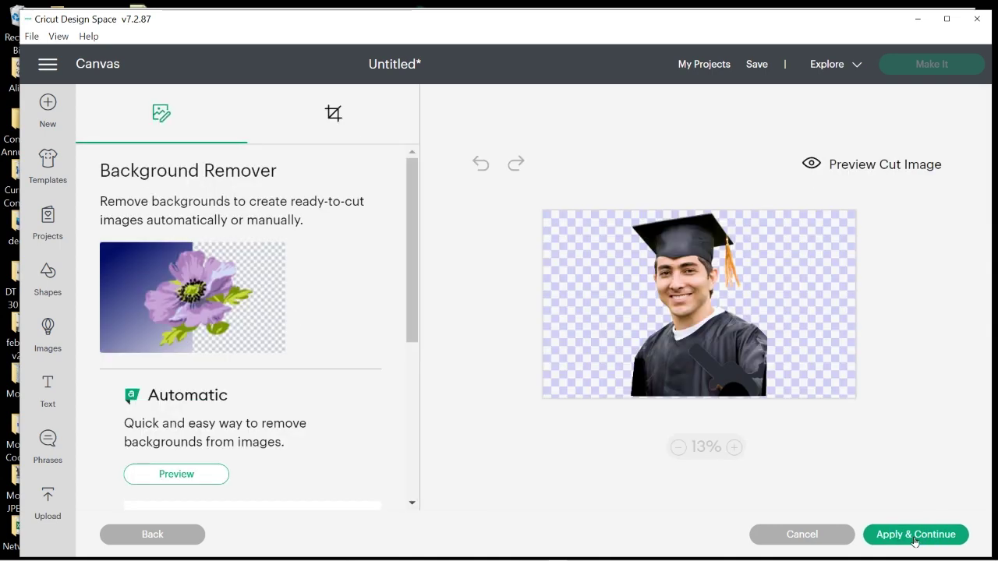
click(914, 535)
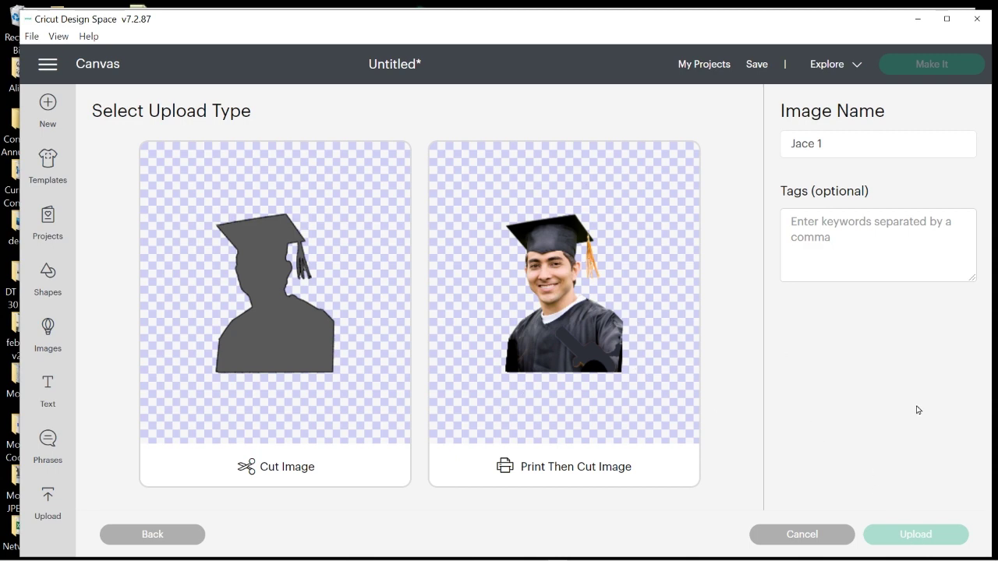
click(599, 343)
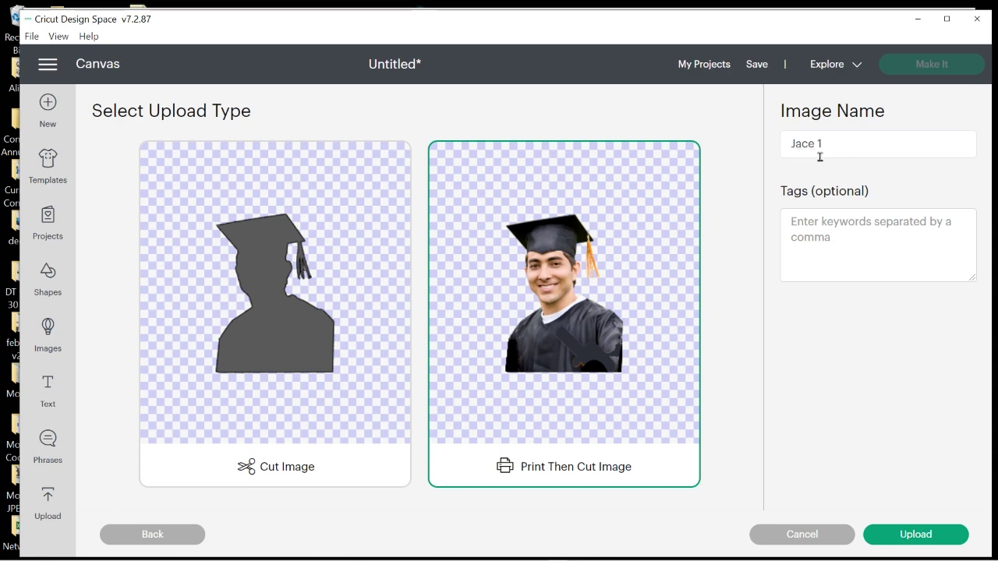
click(933, 536)
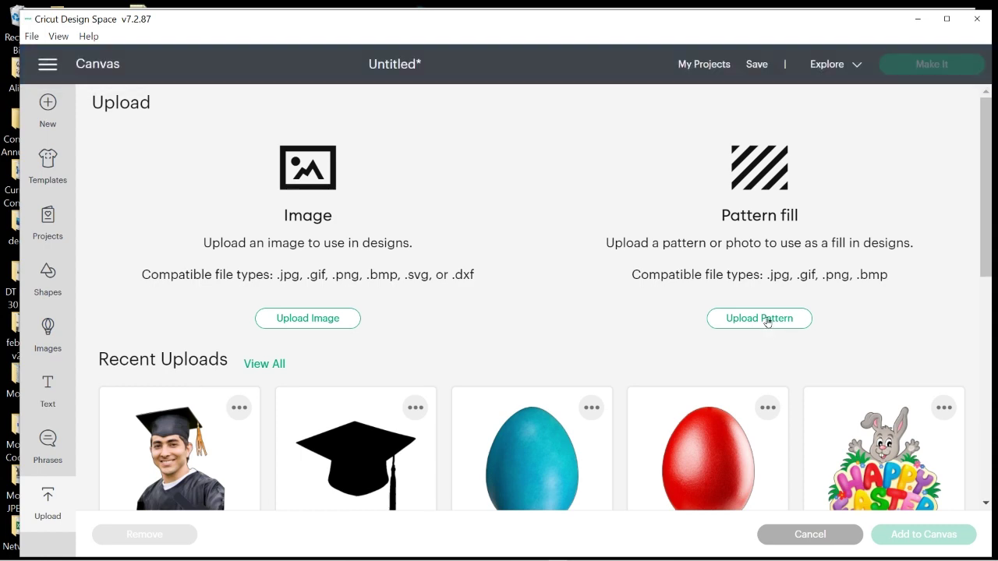
Pick the grad a1 gradient file from the Desktop as a pattern fill, then cancel the upload
click(767, 320)
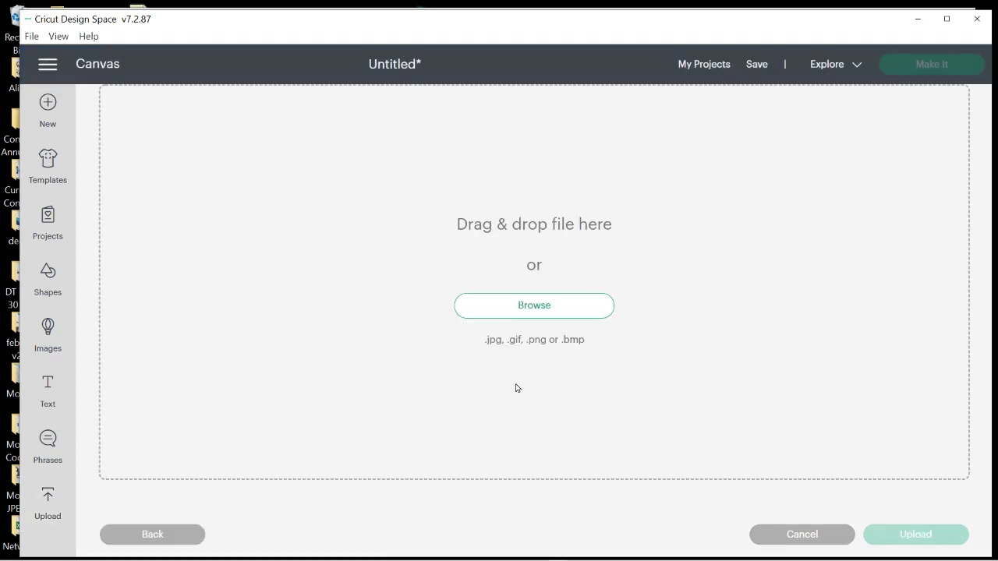
click(535, 310)
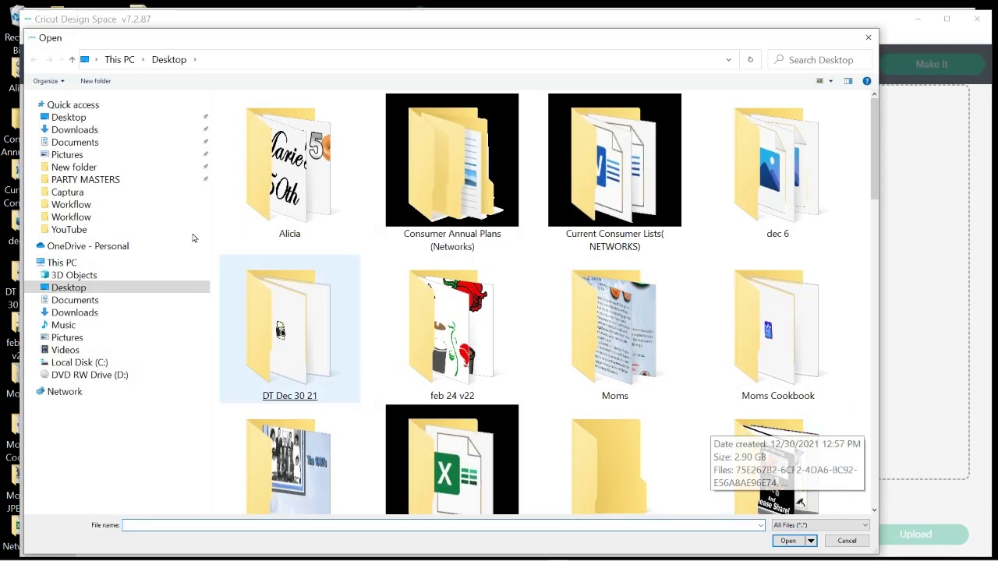
click(68, 117)
scroll(604, 327, down, 2)
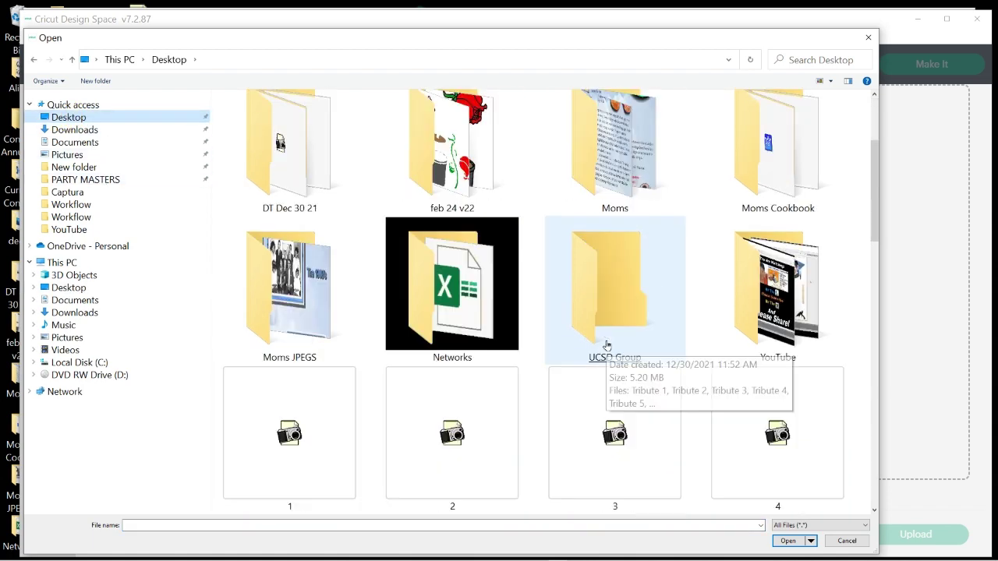
scroll(600, 312, down, 6)
click(601, 312)
scroll(597, 343, down, 2)
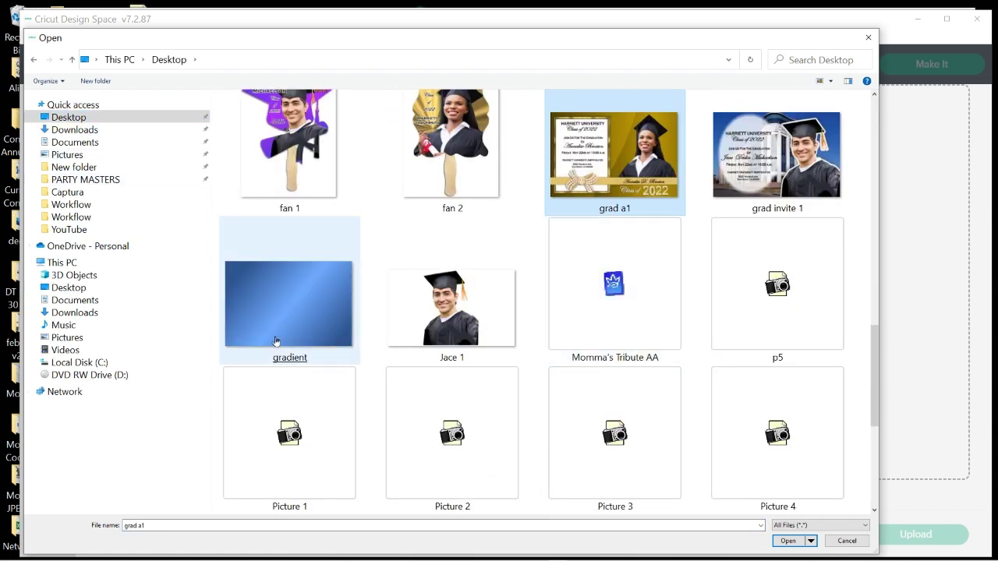
double_click(333, 327)
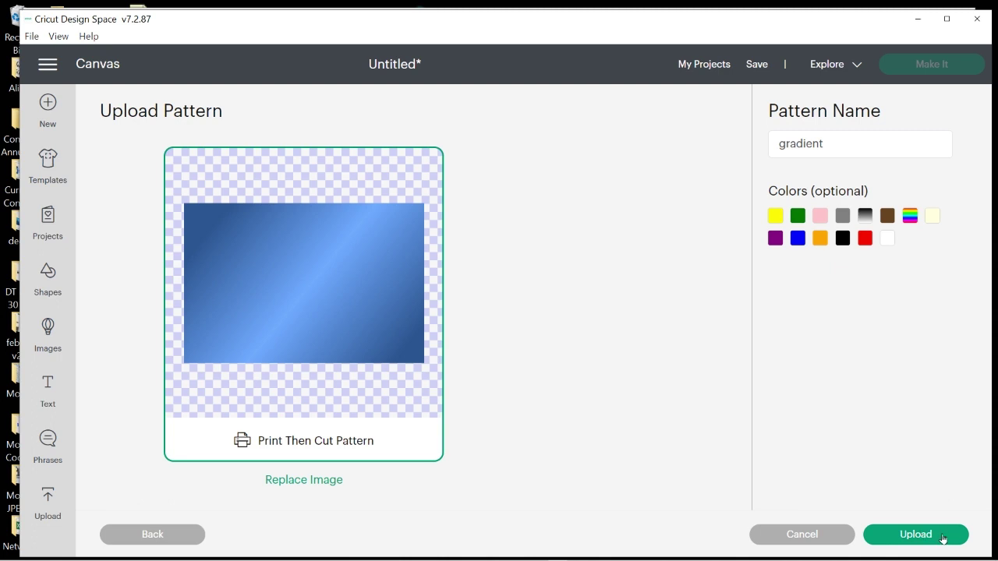
click(803, 537)
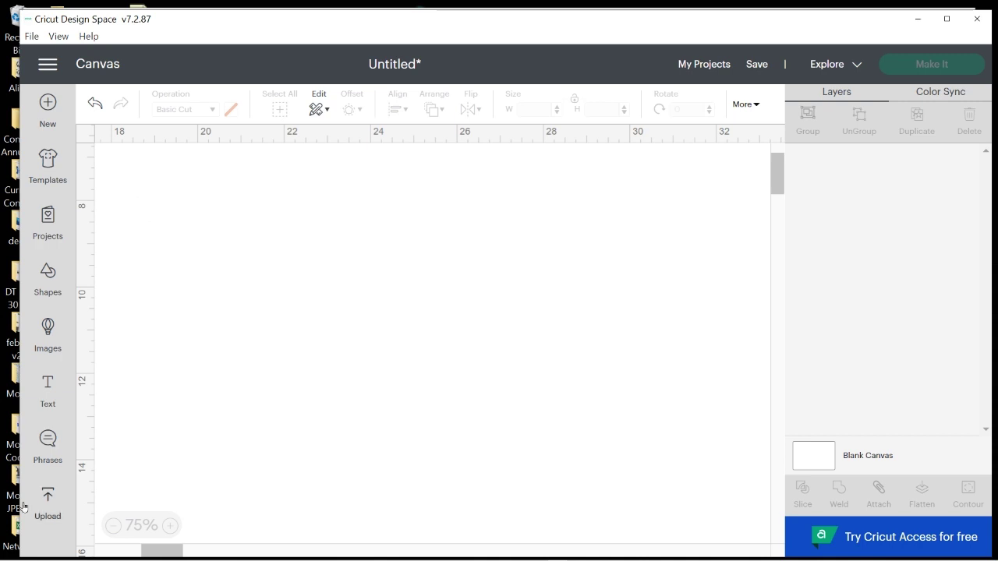
Add the Jace 1 photo and the black graduation cap from Recent Uploads to the canvas
click(48, 500)
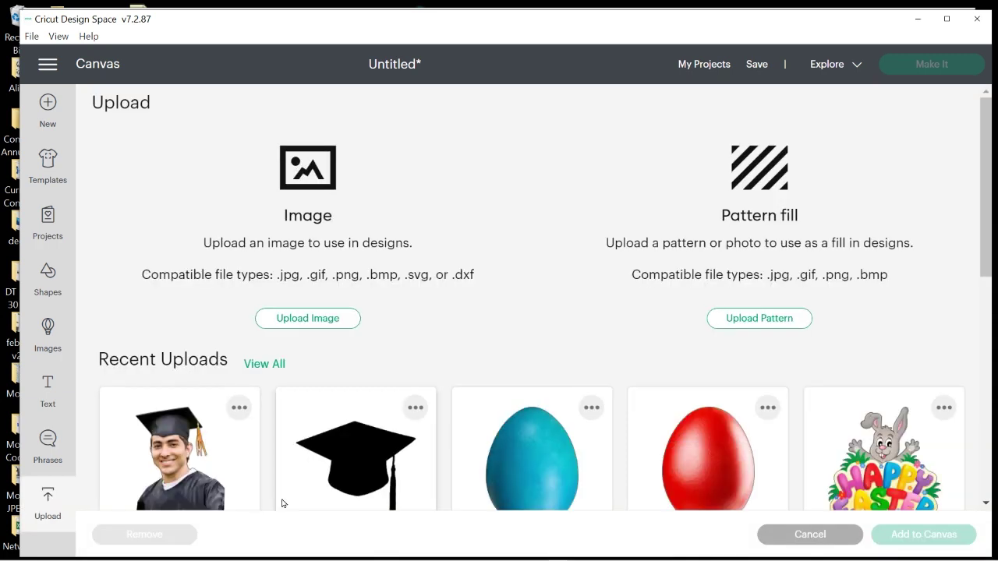
click(181, 464)
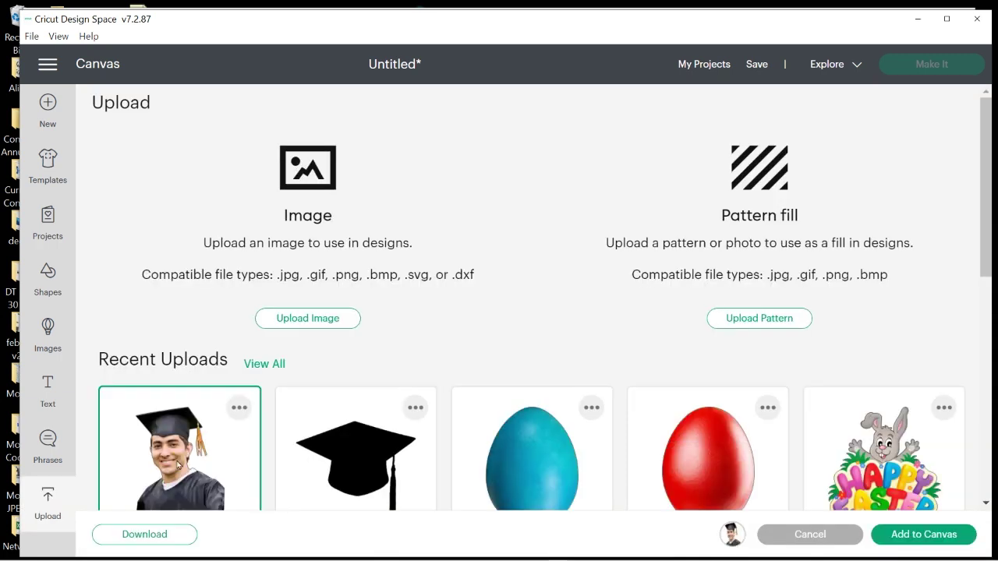
click(369, 454)
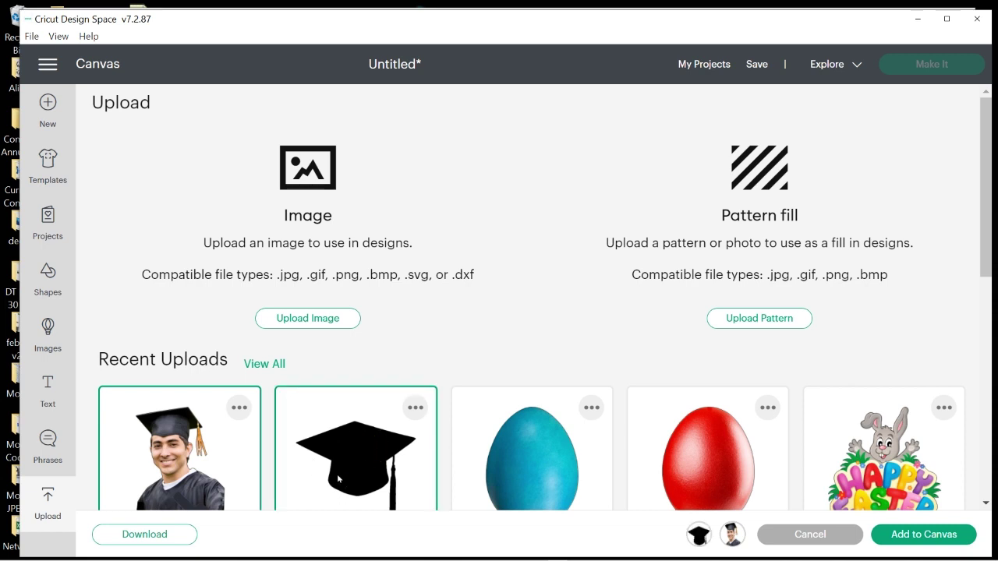
click(911, 536)
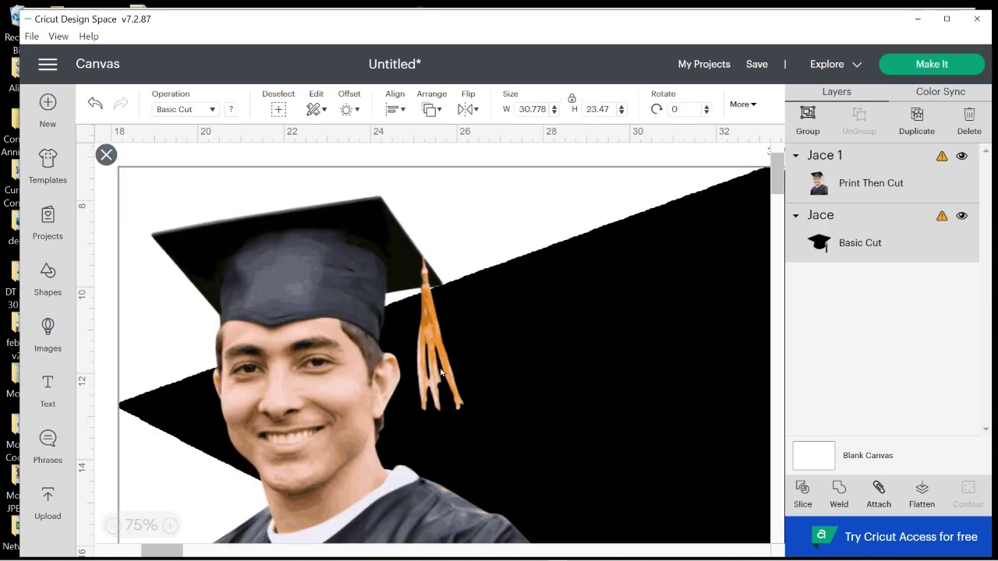
Zoom out to 25%, move the photo to the right and move the cap up-left
click(112, 525)
click(112, 526)
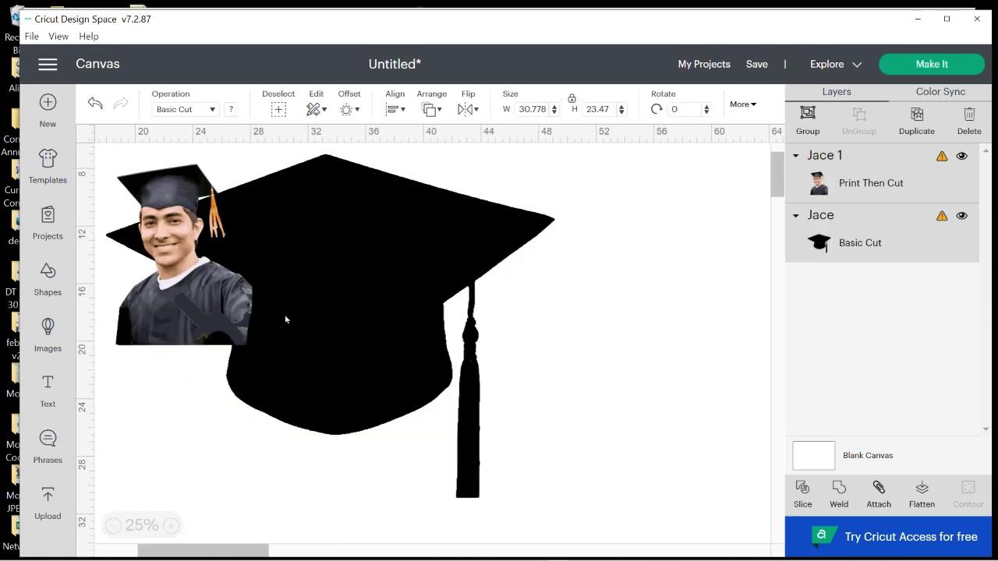
drag(174, 285, 482, 323)
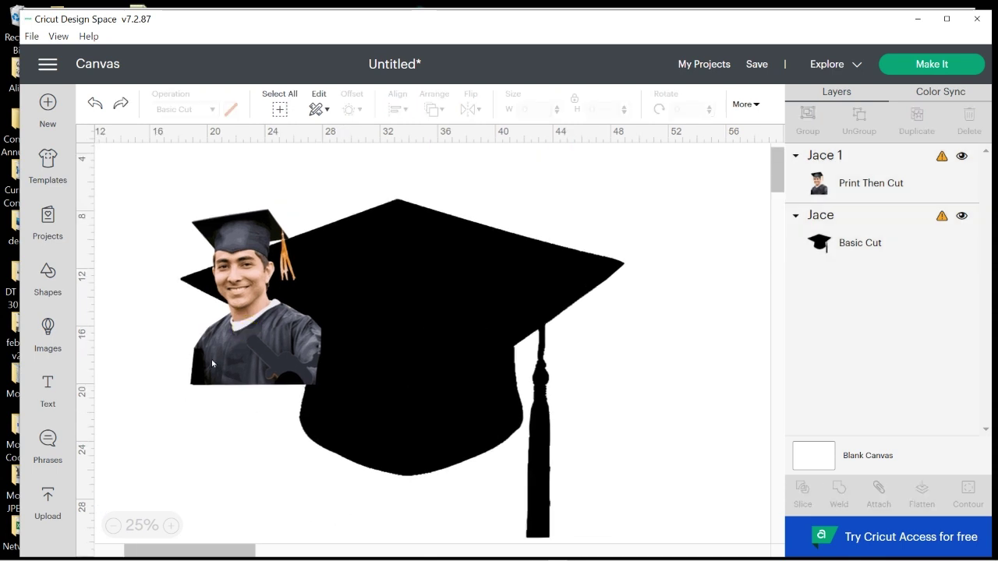
drag(212, 363, 682, 304)
drag(472, 417, 448, 377)
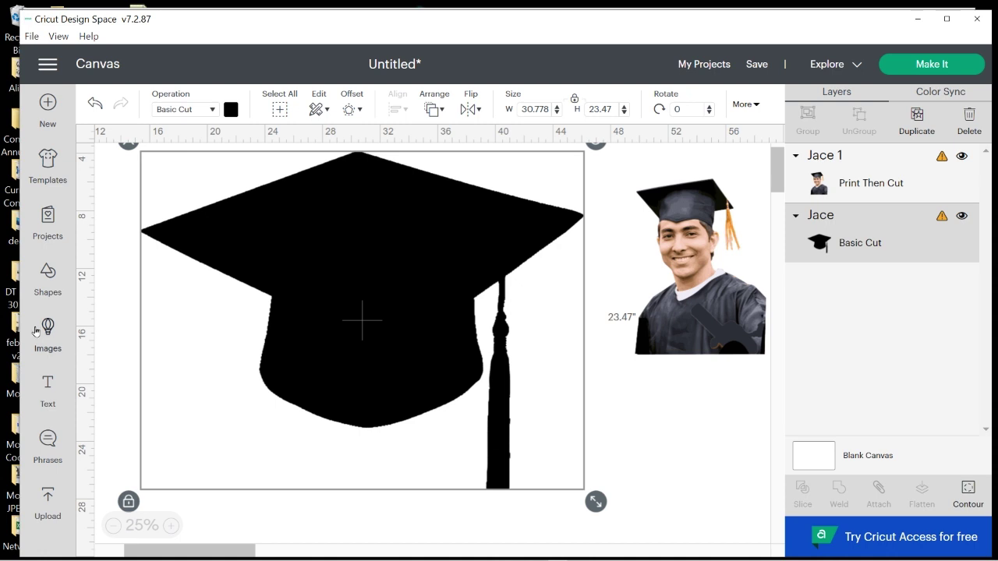
Stretch a square into a wide rectangle below the cap and slice it against the cap
click(52, 273)
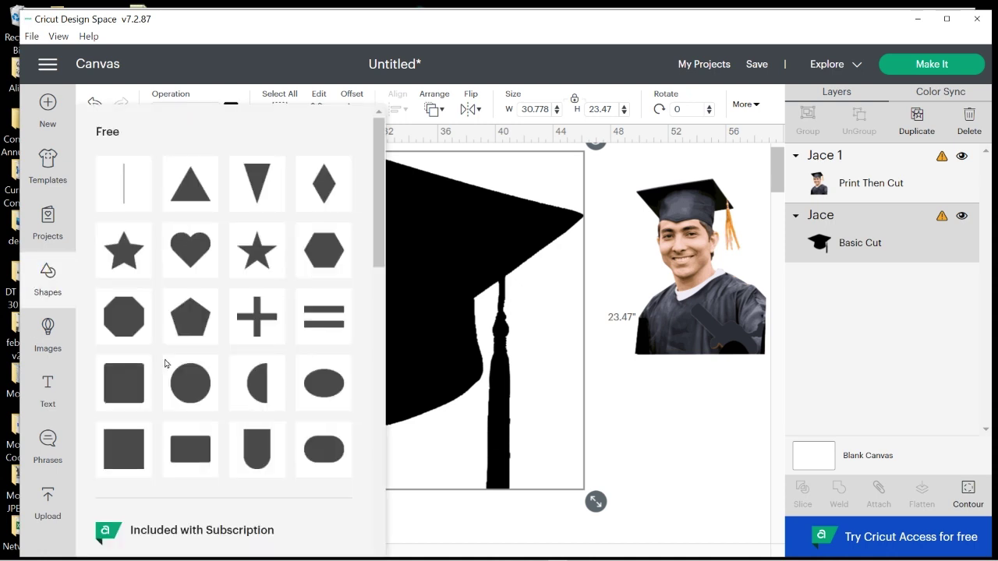
click(123, 443)
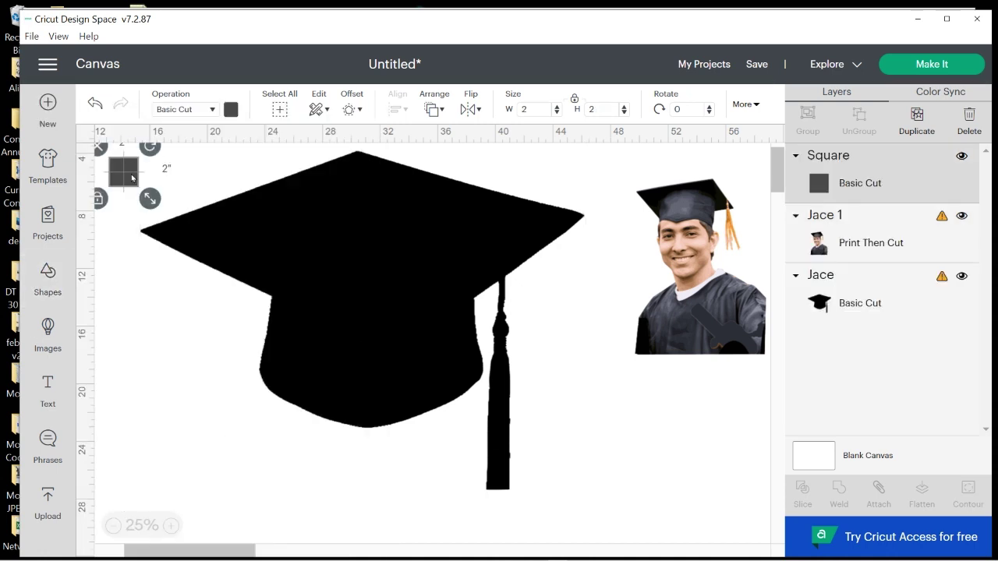
drag(125, 170, 591, 527)
drag(483, 388, 502, 485)
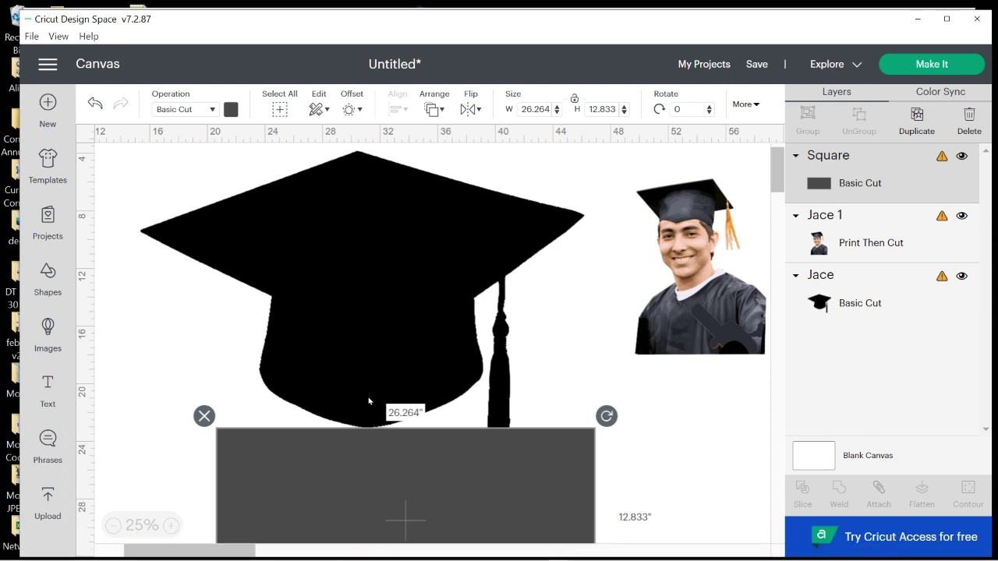
drag(715, 511, 296, 394)
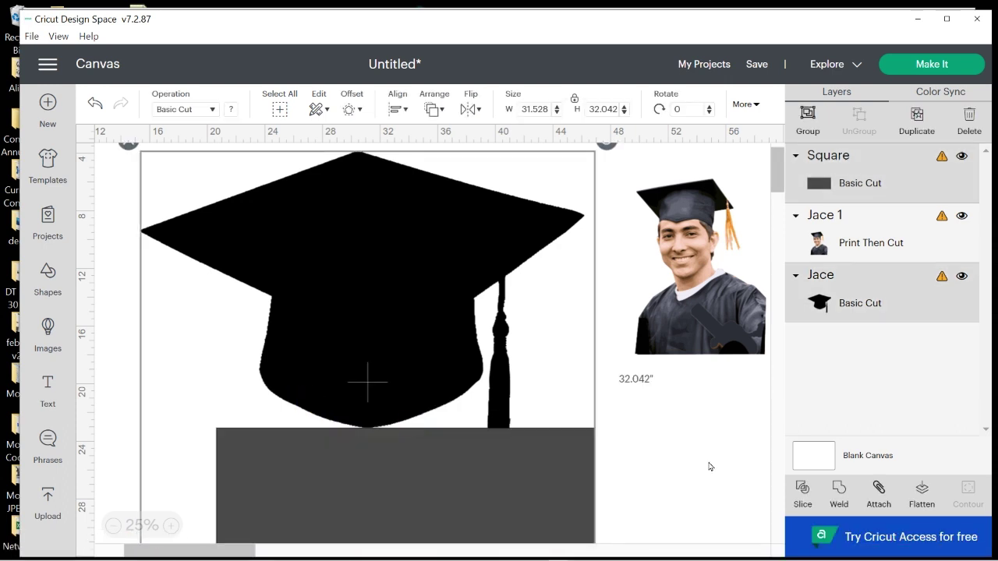
click(803, 496)
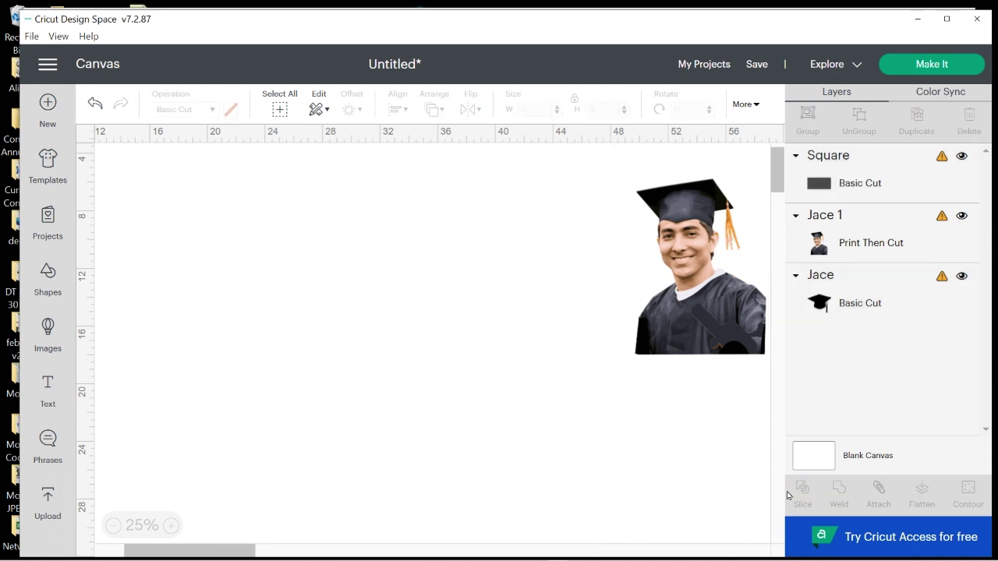
Delete the leftover rectangle piece, grey tassel piece and black tassel bar, then reselect the cap
click(584, 489)
click(203, 416)
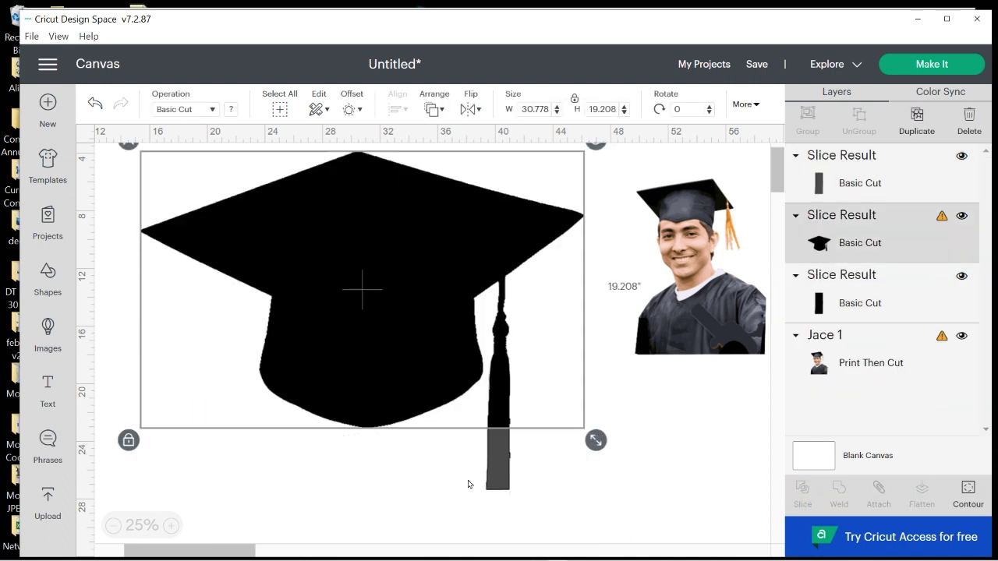
click(496, 468)
click(474, 416)
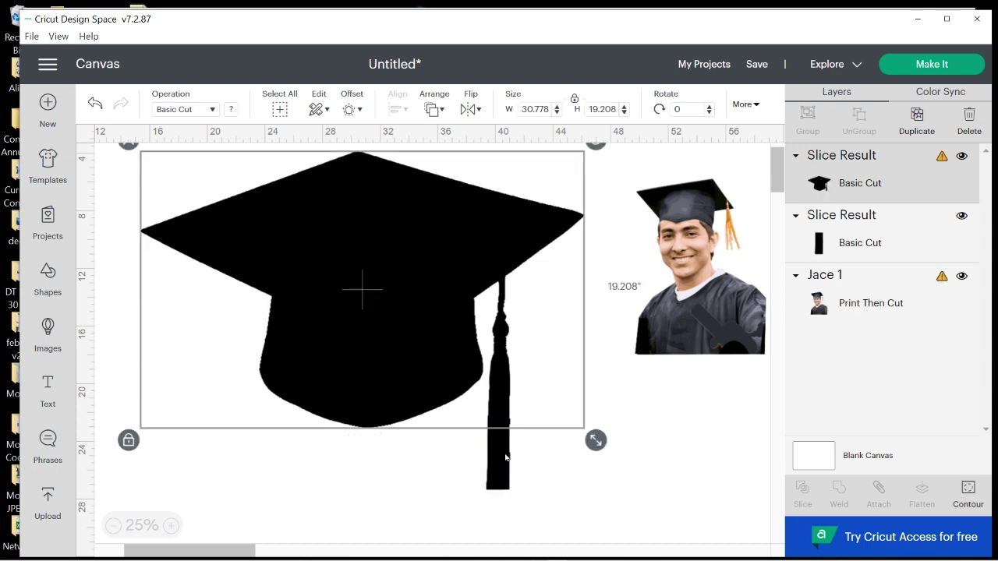
click(499, 460)
click(474, 416)
click(508, 485)
click(390, 332)
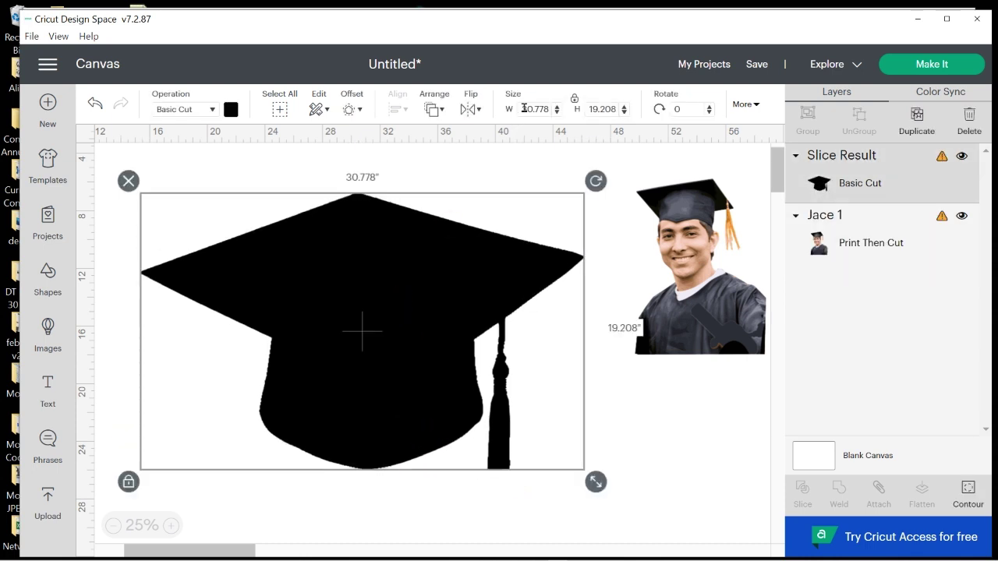
Set the cap's width to 9.25 inches and shift it right
drag(520, 109, 585, 115)
text(9.25)
key(Return)
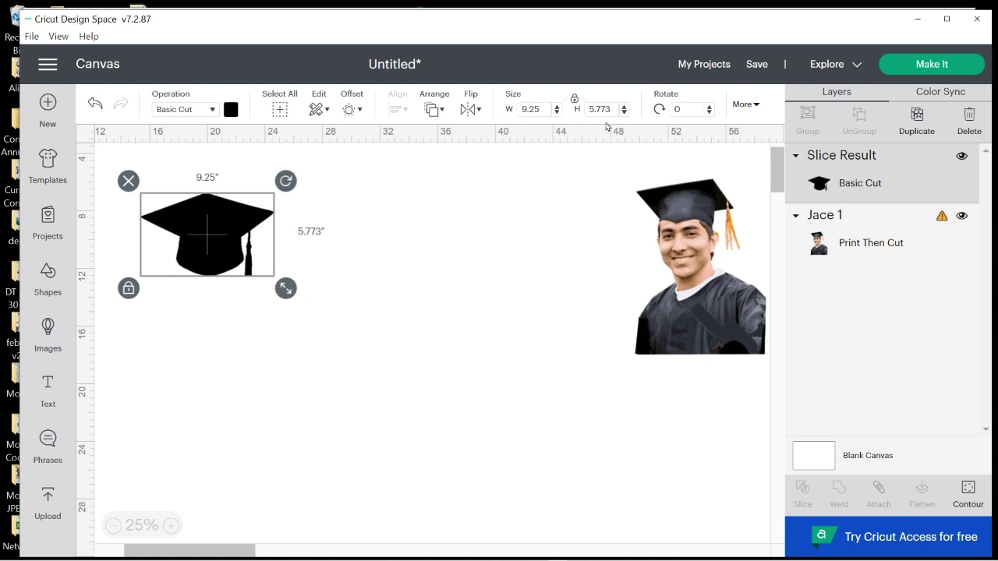
drag(196, 232, 359, 230)
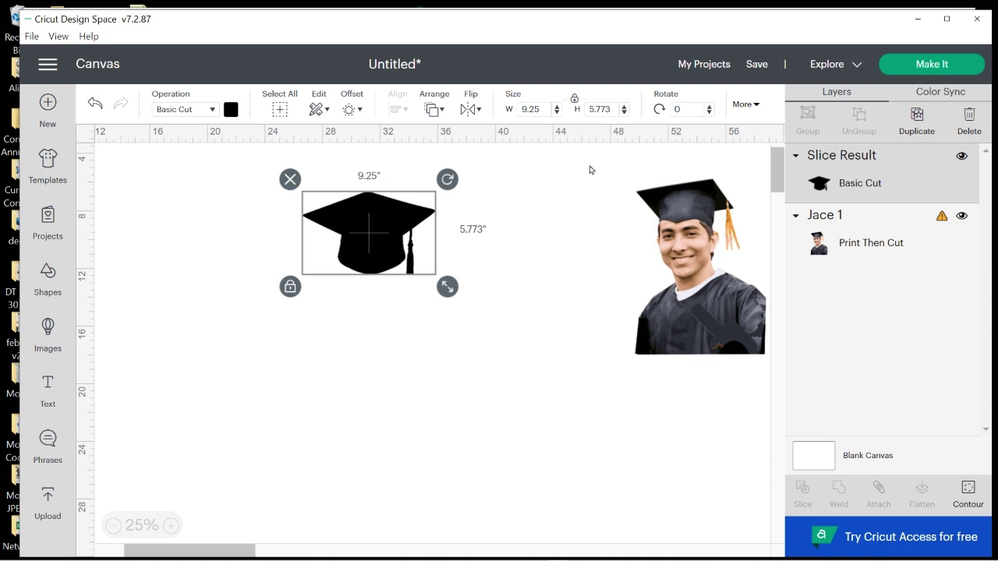
Unlock the cap's proportions and set its height to 6.25 inches
click(290, 286)
drag(589, 107, 658, 112)
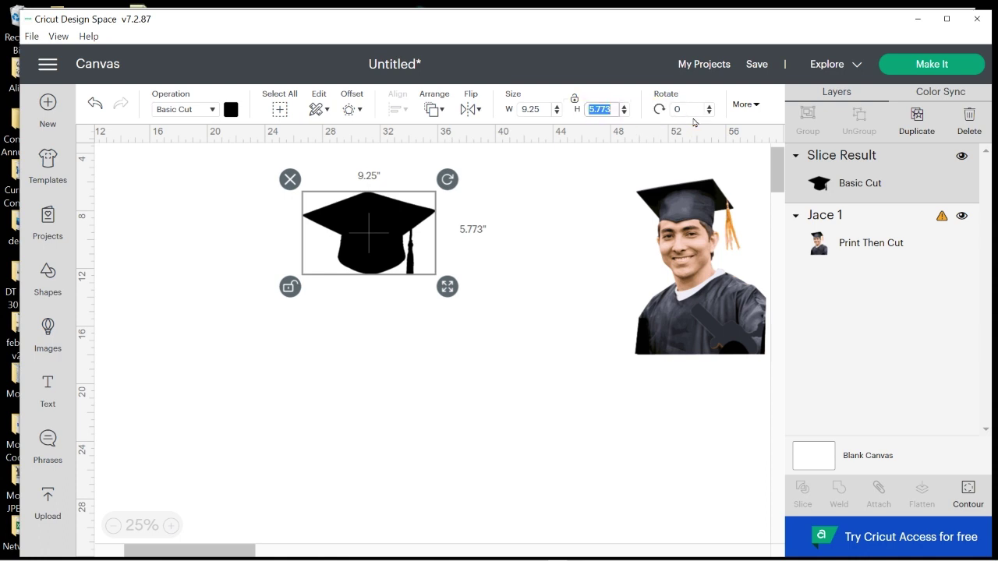
text(6.25)
key(Return)
click(415, 362)
drag(355, 262, 338, 266)
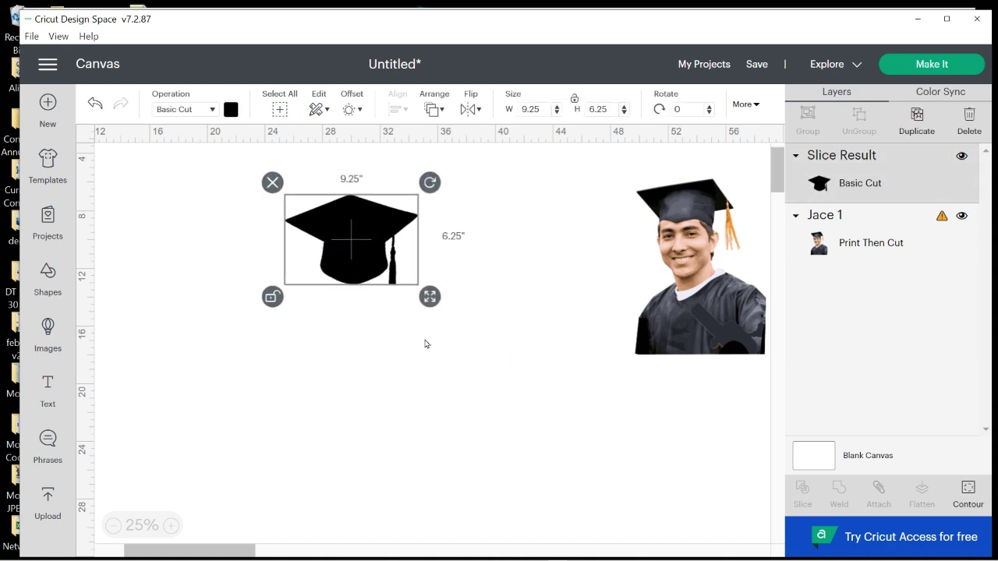
Move the graduate photo beside the cap and relock the cap's proportions
drag(719, 330, 464, 319)
click(351, 266)
click(272, 296)
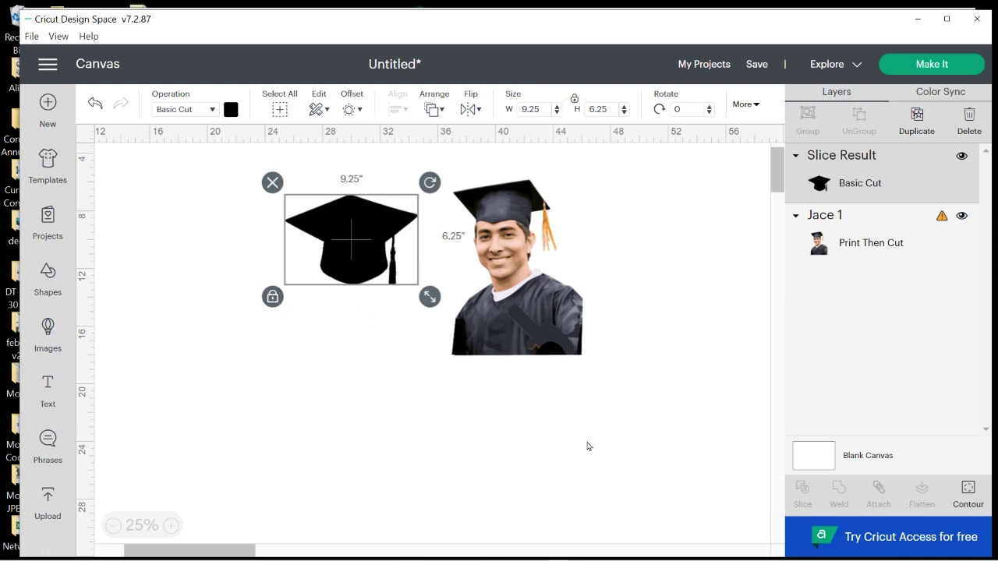
click(546, 330)
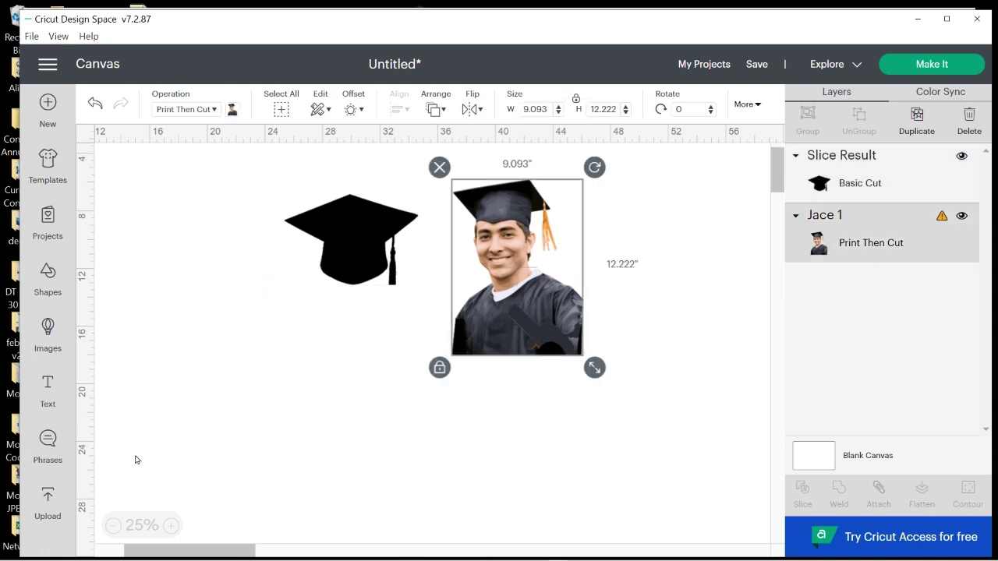
At 50% zoom, resize the photo to 3.123 × 4.198 in and place it beside the cap
click(171, 526)
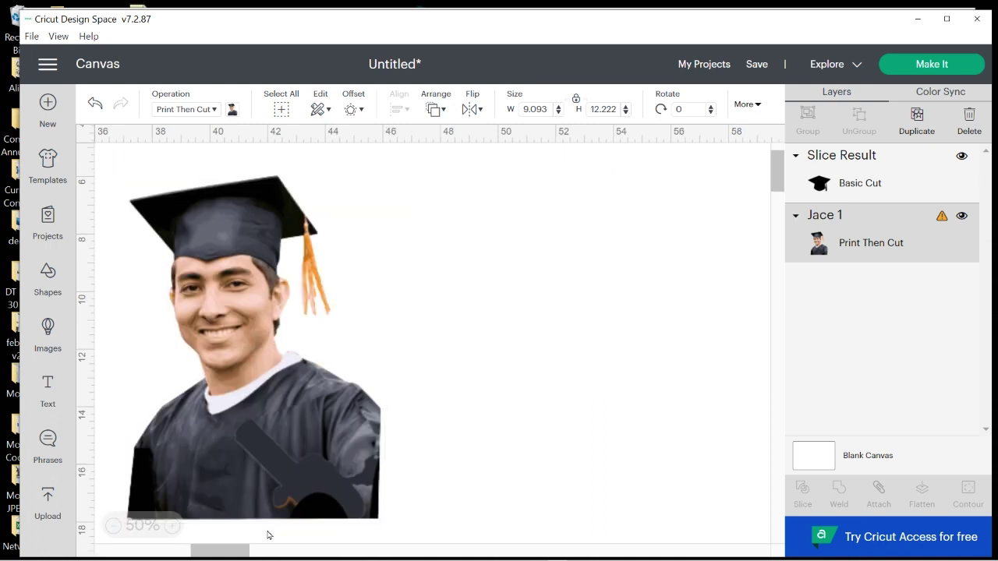
drag(215, 550, 178, 550)
click(561, 491)
drag(616, 456, 577, 439)
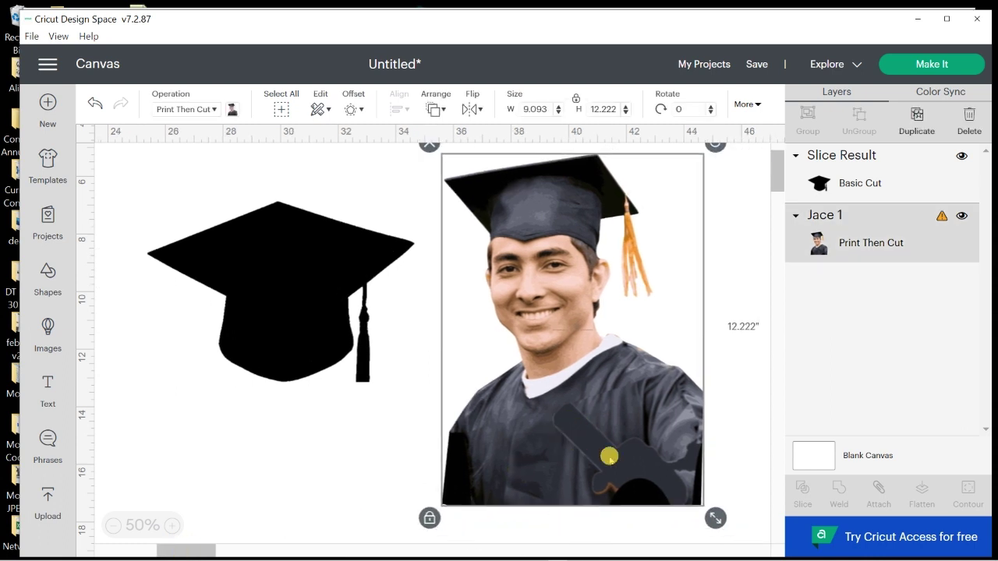
drag(715, 517, 516, 274)
drag(475, 223, 538, 332)
click(327, 315)
drag(258, 281, 308, 294)
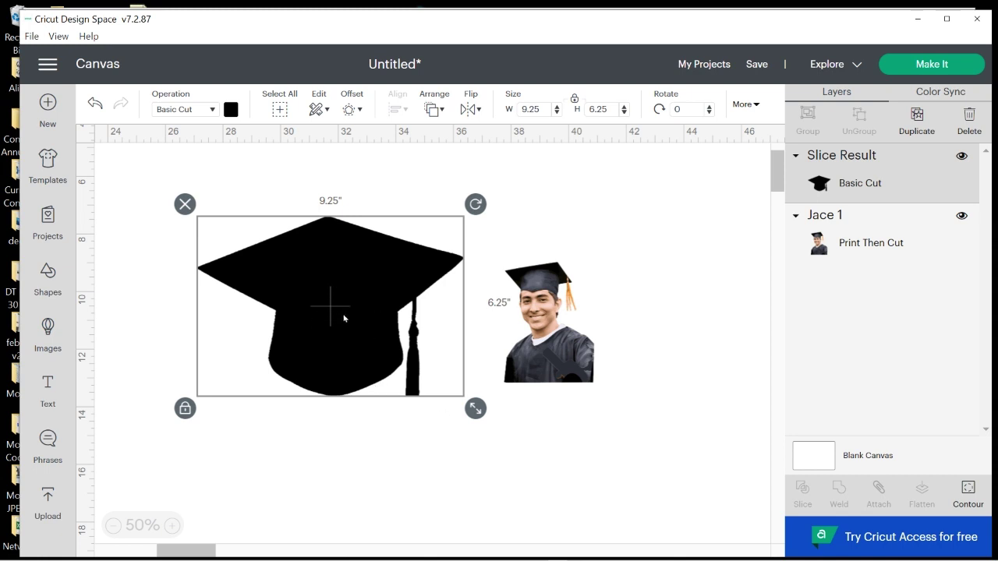
Set the cap's operation to Print Then Cut and try a white print colour
click(212, 111)
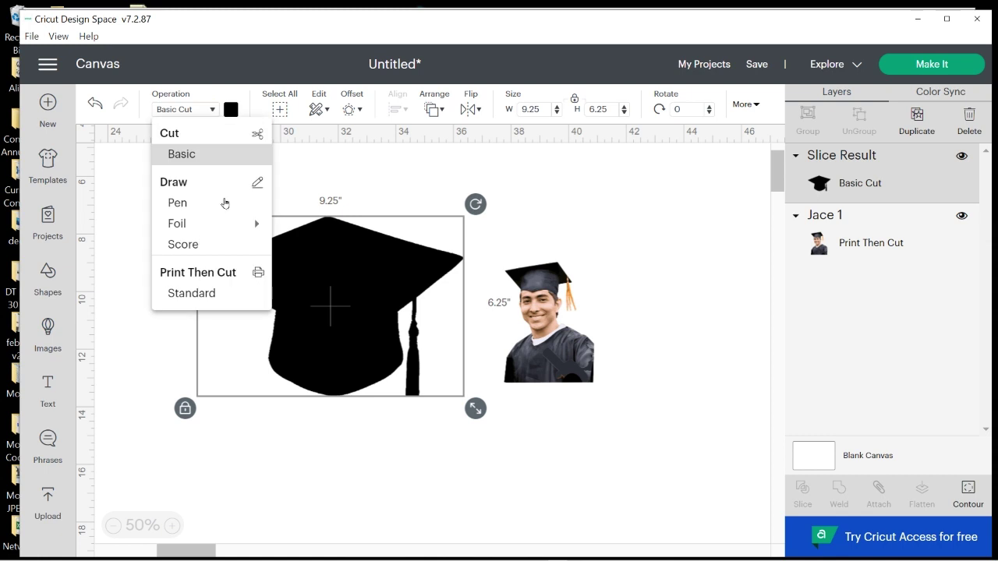
click(216, 292)
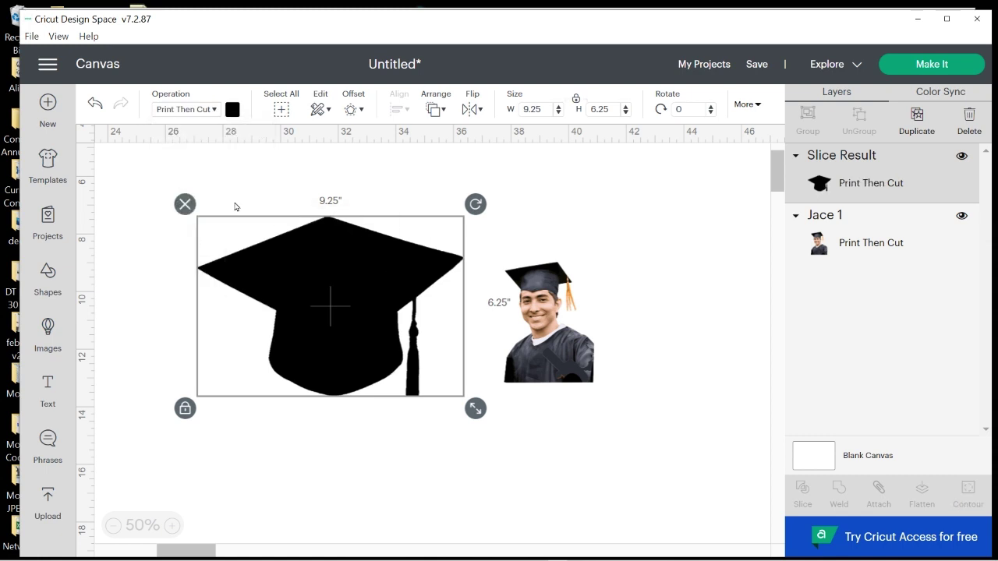
click(231, 110)
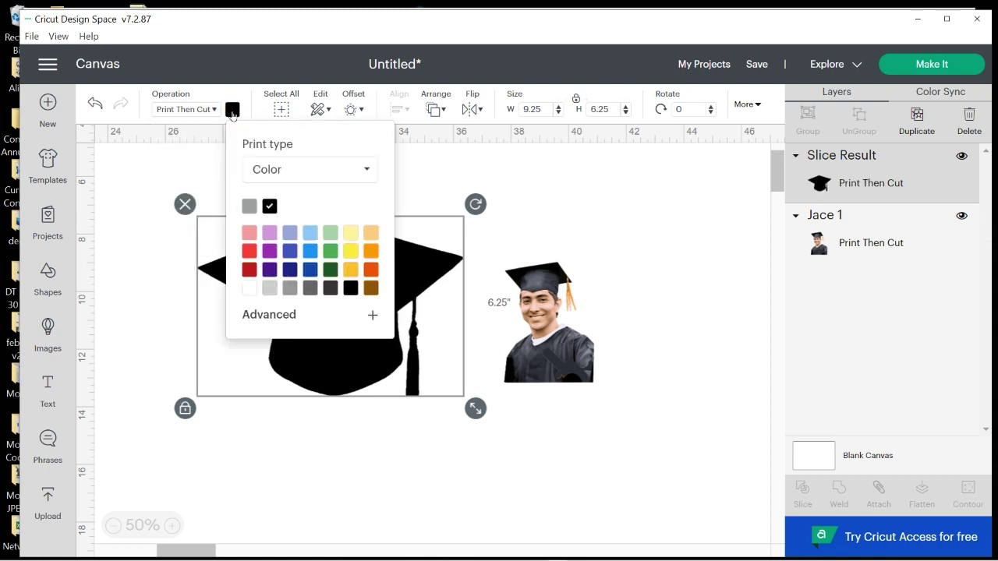
click(249, 290)
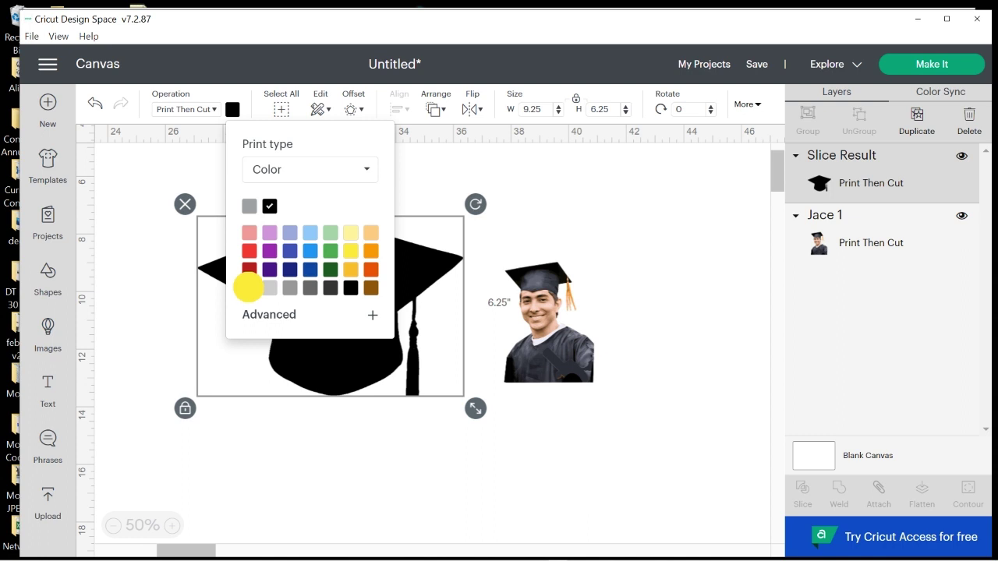
click(419, 160)
click(325, 304)
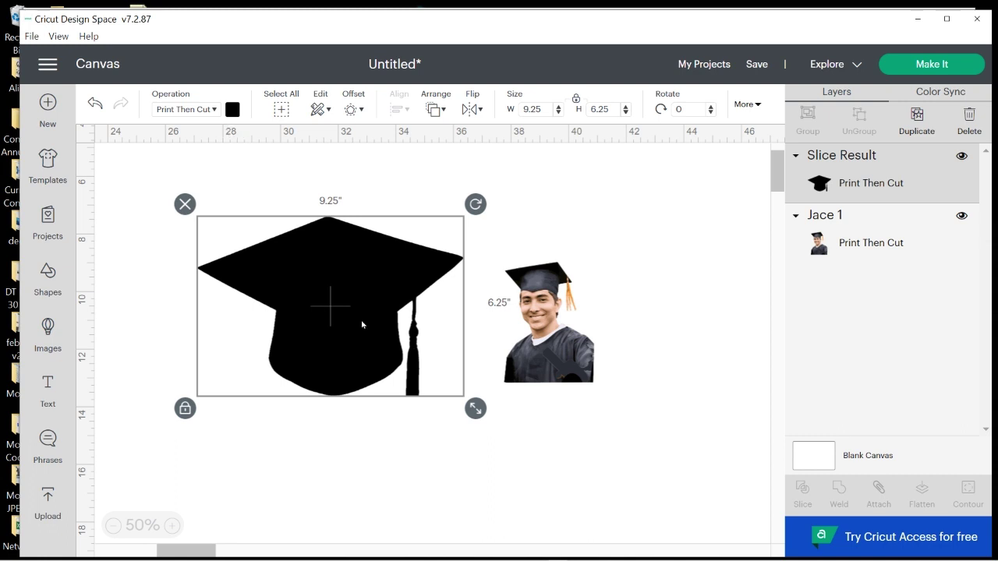
Switch the cap's print type to Pattern and apply the blue gradient
click(233, 110)
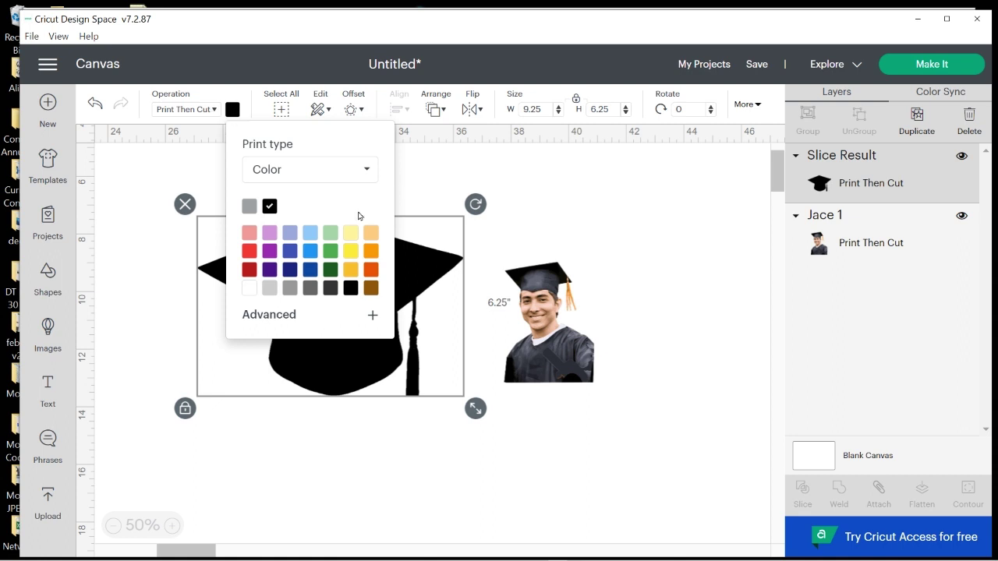
click(366, 171)
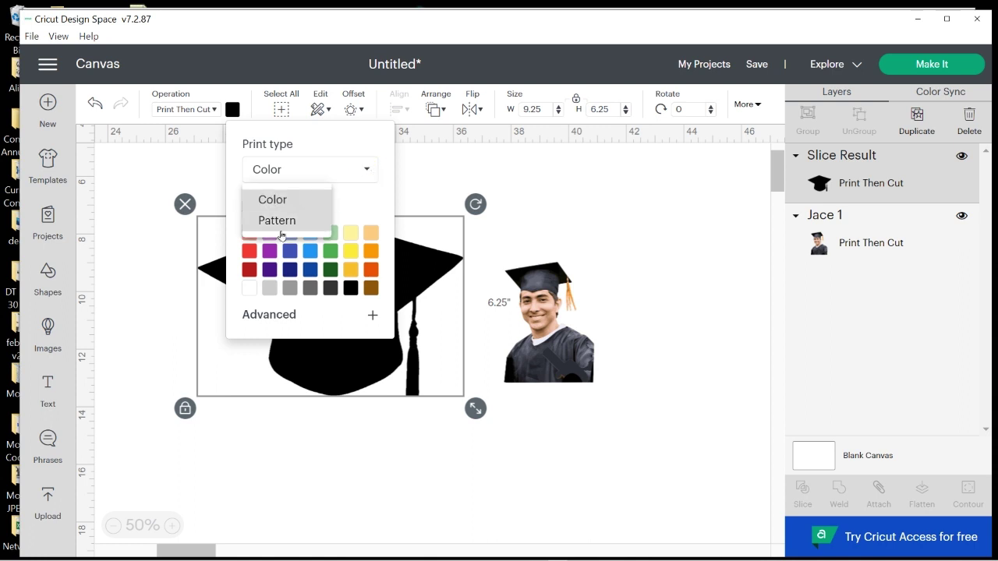
click(367, 171)
click(368, 173)
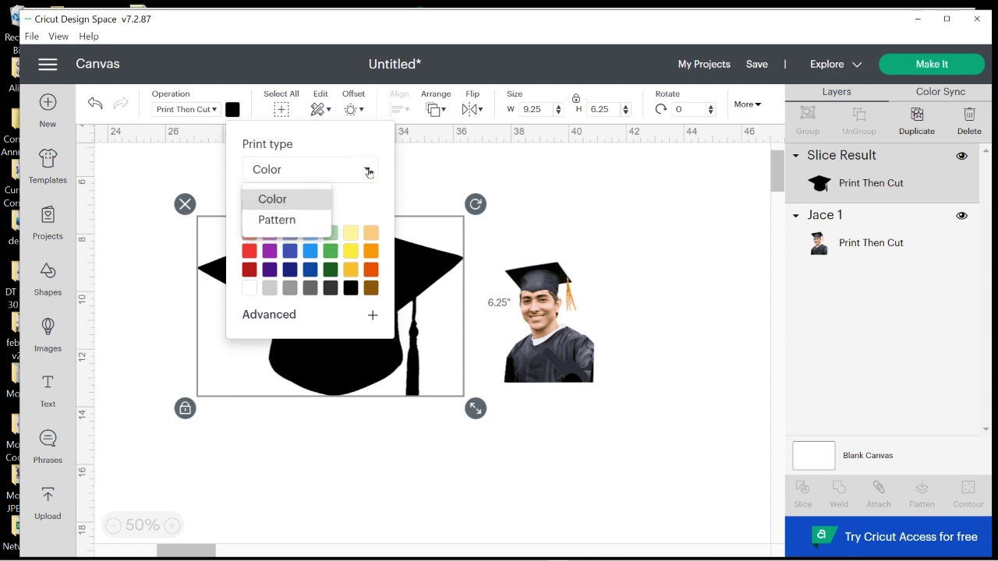
click(277, 220)
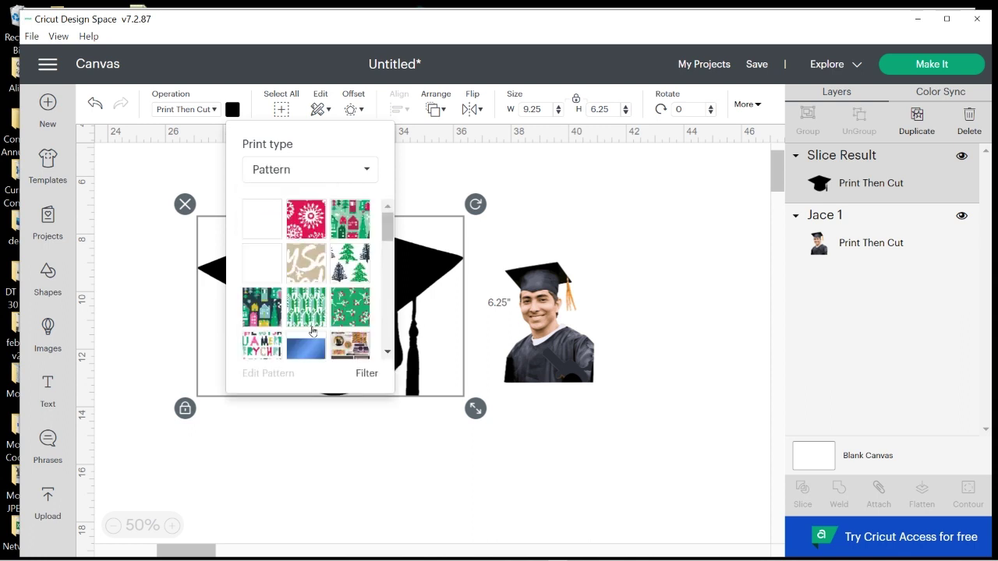
scroll(325, 331, down, 3)
scroll(312, 312, up, 1)
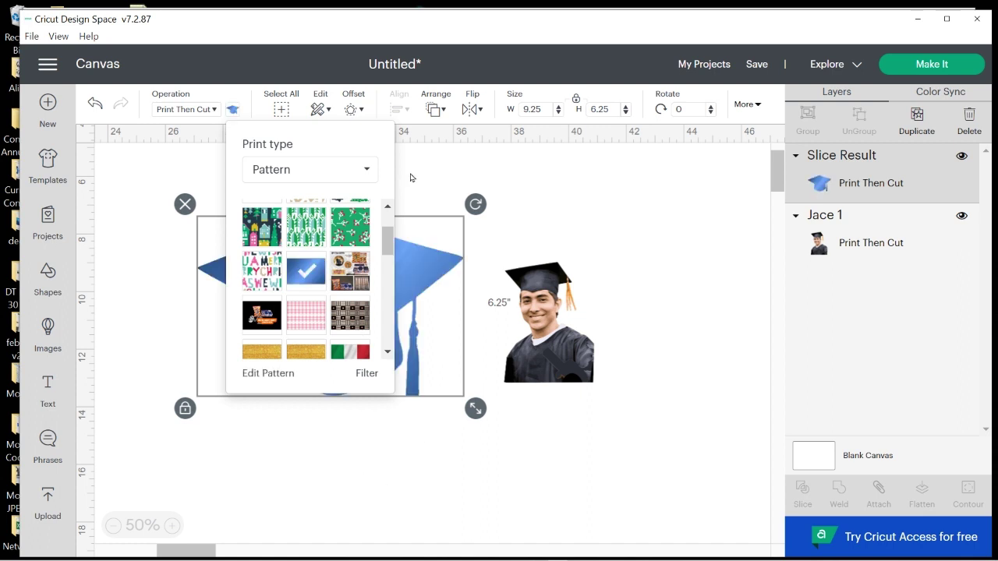
click(579, 178)
Move the photo close to the cap and send it to the front
click(312, 345)
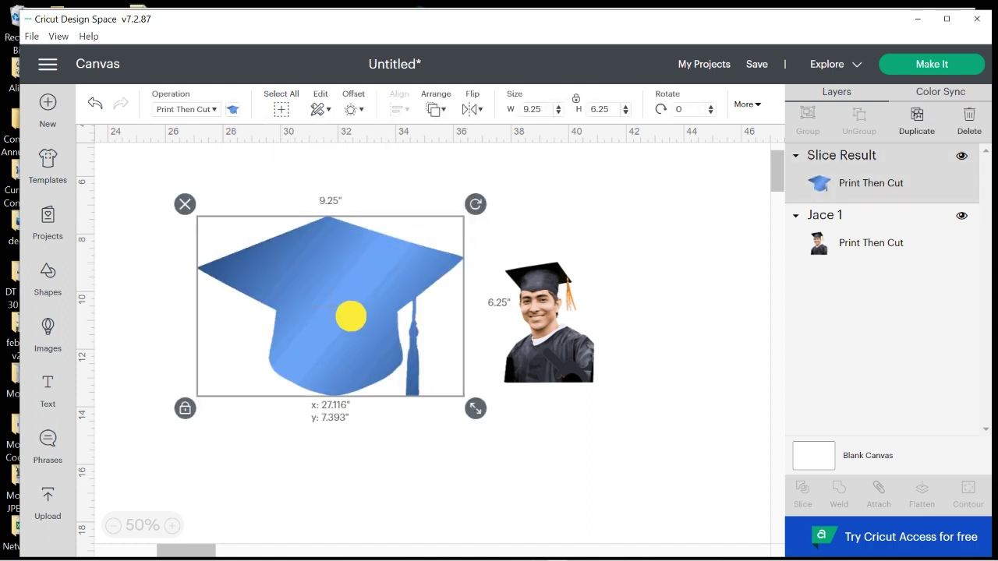
drag(351, 316, 316, 298)
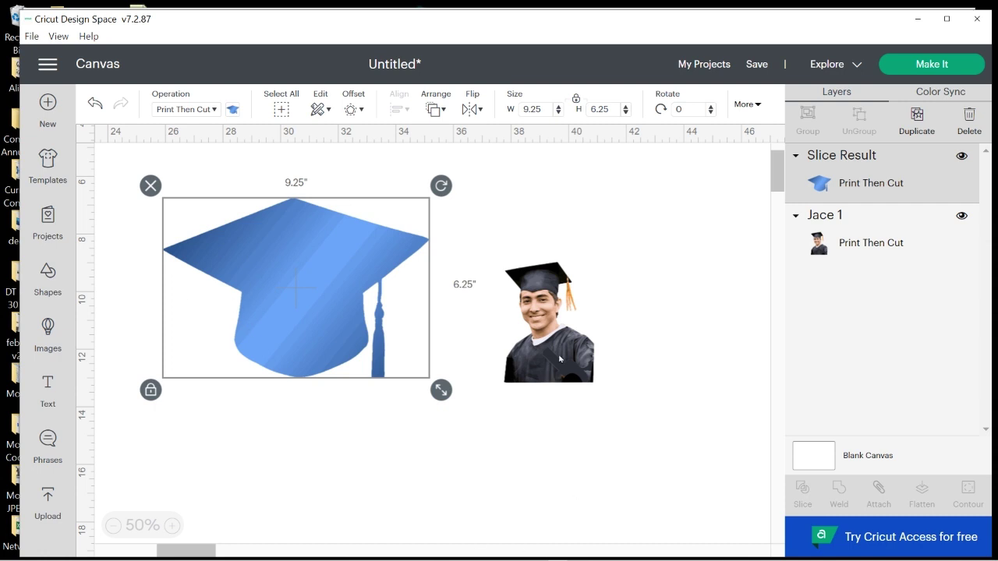
click(559, 359)
drag(564, 345, 561, 373)
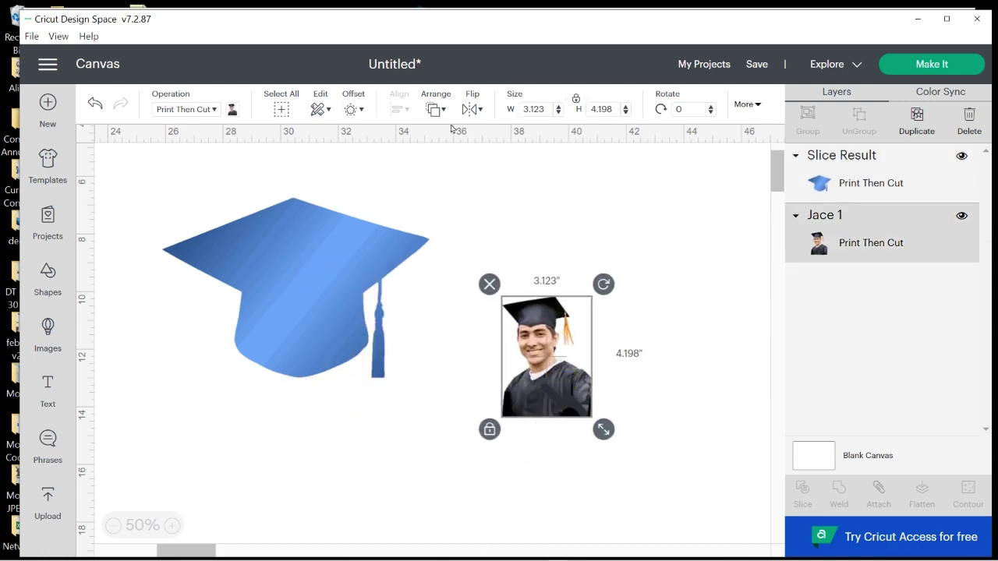
click(435, 109)
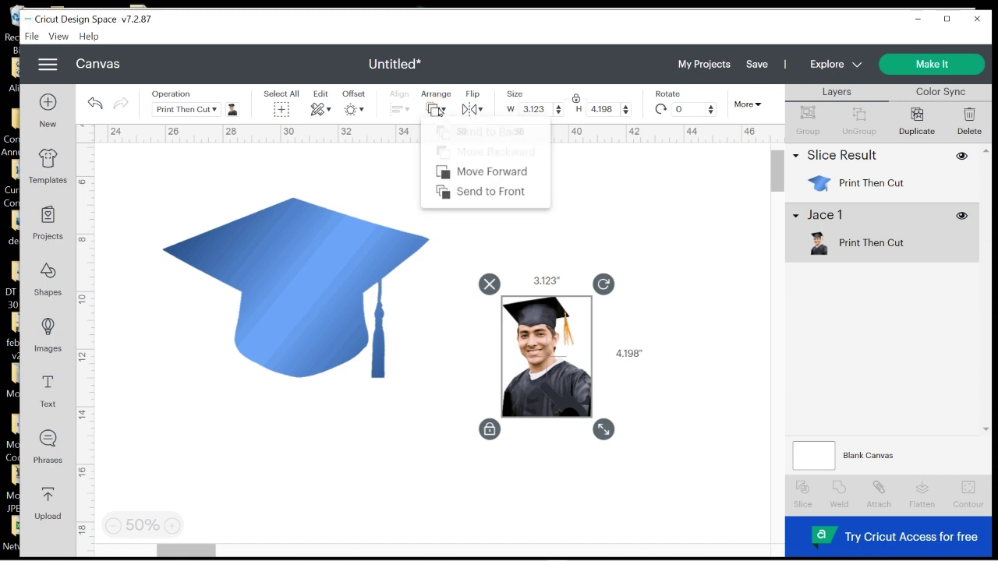
click(483, 195)
drag(547, 354, 331, 392)
click(548, 428)
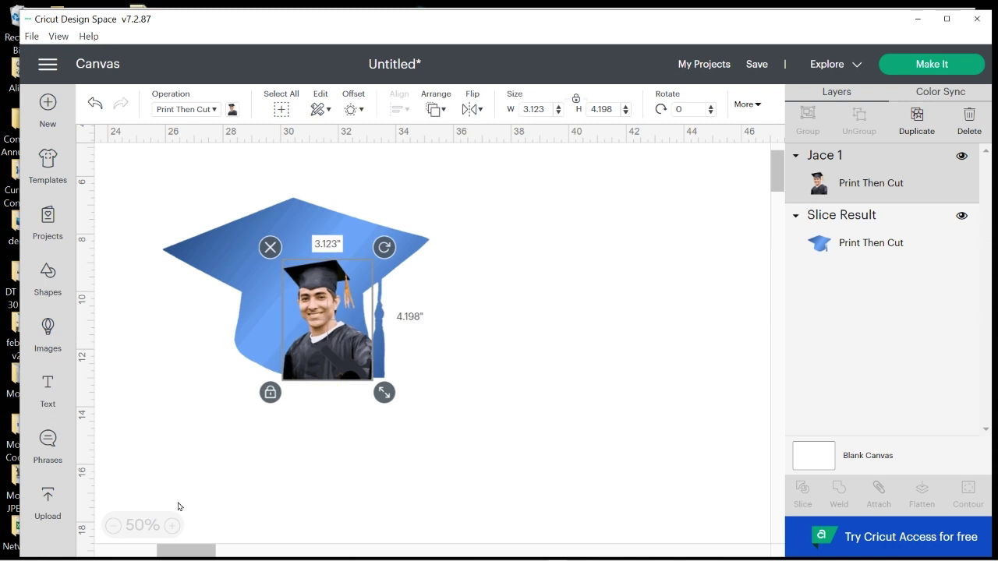
At 75% zoom, enlarge the photo to 5.419 × 7.284 in over the cap, then slice them together
click(171, 525)
click(164, 184)
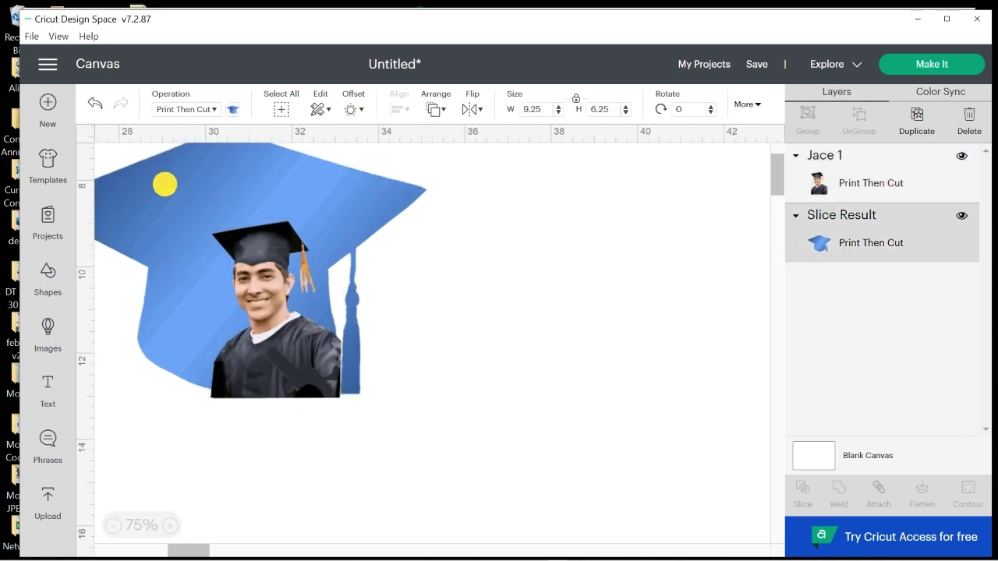
drag(164, 184, 350, 272)
click(589, 370)
drag(283, 376, 376, 347)
drag(448, 383, 546, 494)
drag(408, 408, 382, 432)
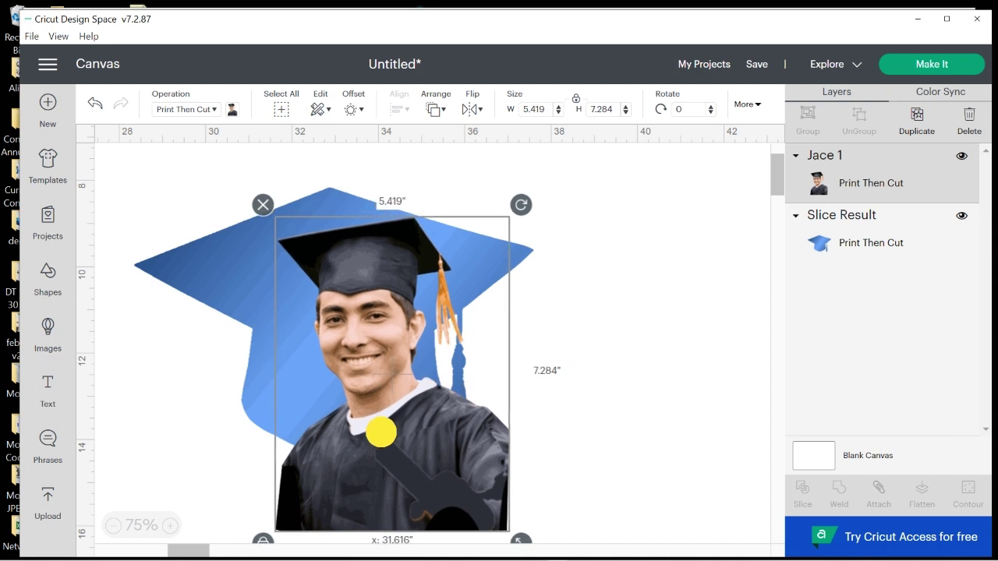
mouse_move(381, 432)
mouse_down()
mouse_move(356, 414)
mouse_move(374, 417)
mouse_up()
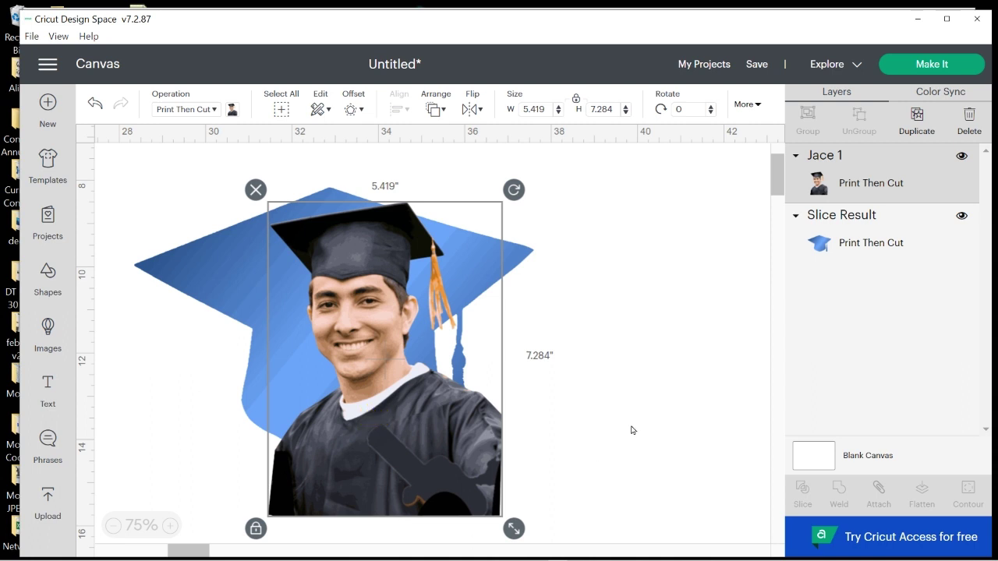
drag(642, 425, 246, 346)
click(797, 487)
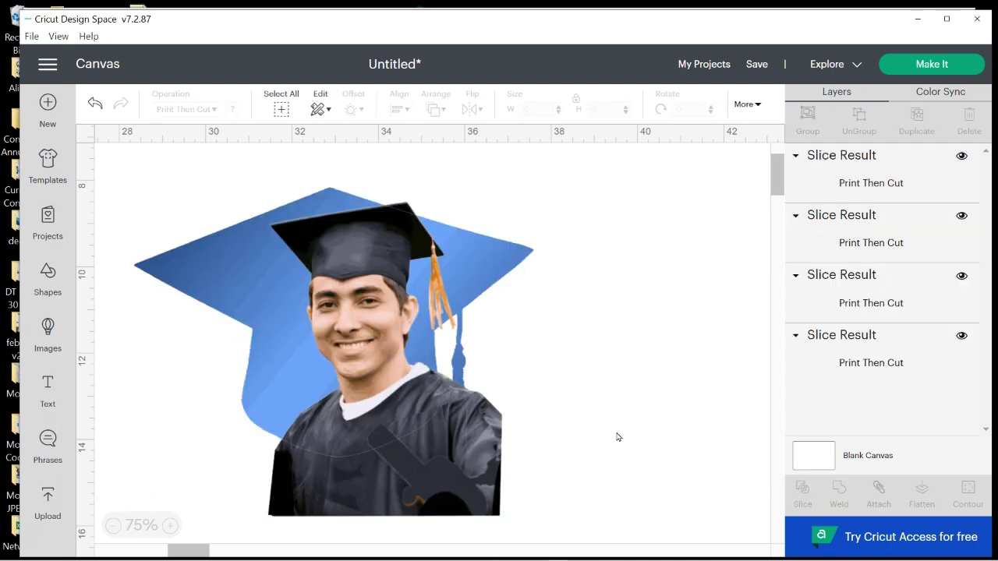
Pull the unneeded photo slice off the cap, delete it, and move another slice aside
click(454, 479)
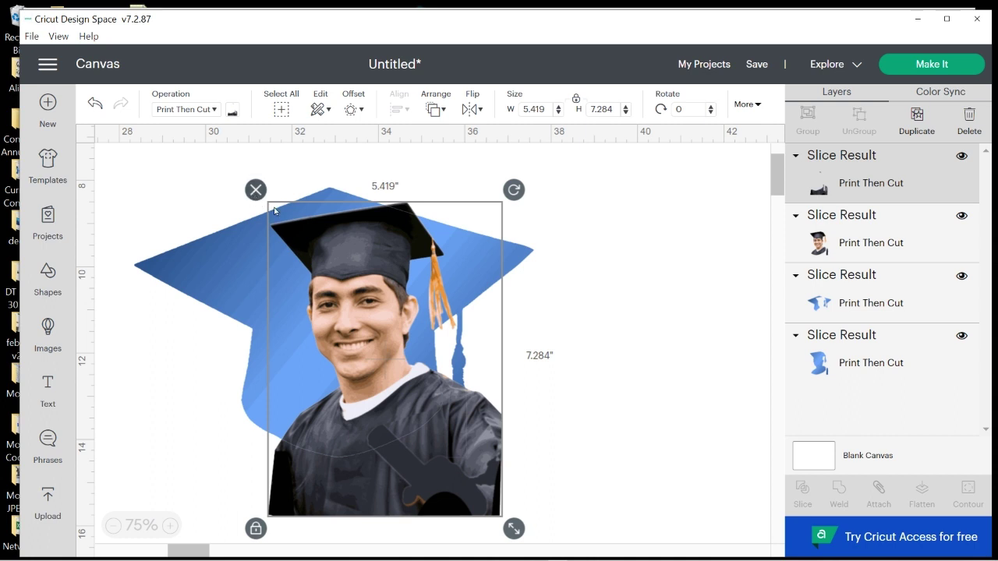
drag(362, 286, 630, 372)
click(517, 258)
click(617, 482)
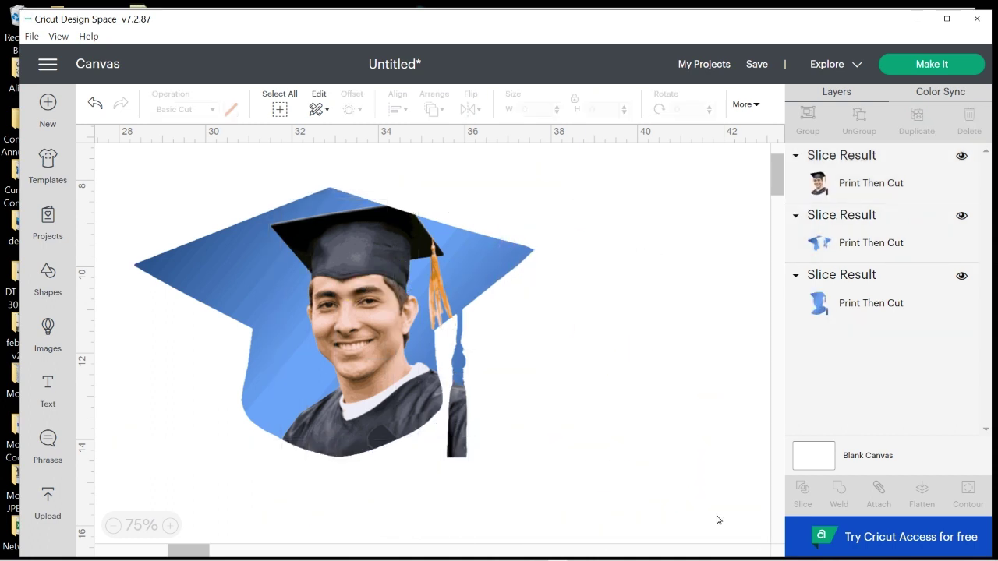
drag(371, 317, 613, 367)
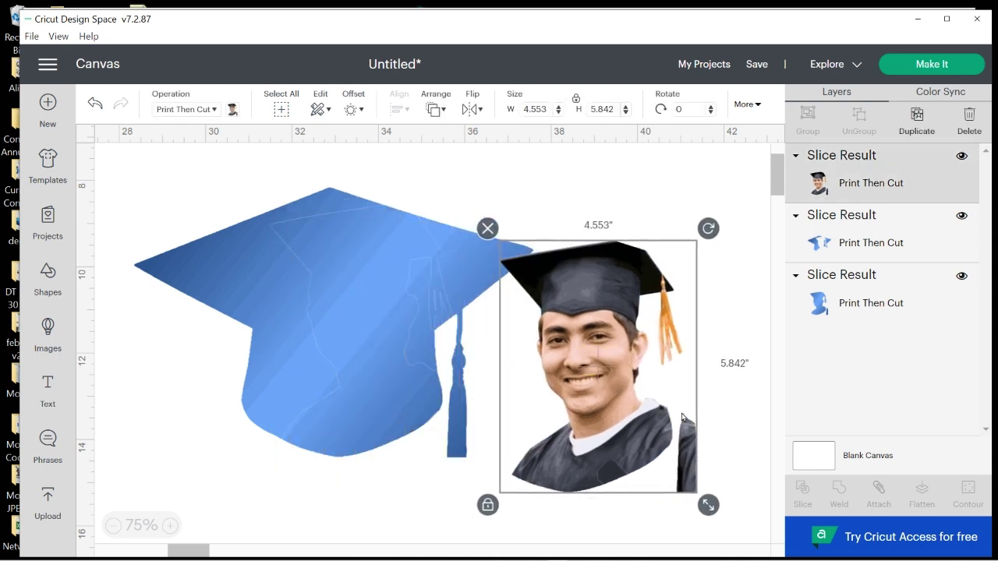
Add a 2.5-inch square over the photo's lower-right corner and slice the photo with it
click(50, 273)
click(129, 447)
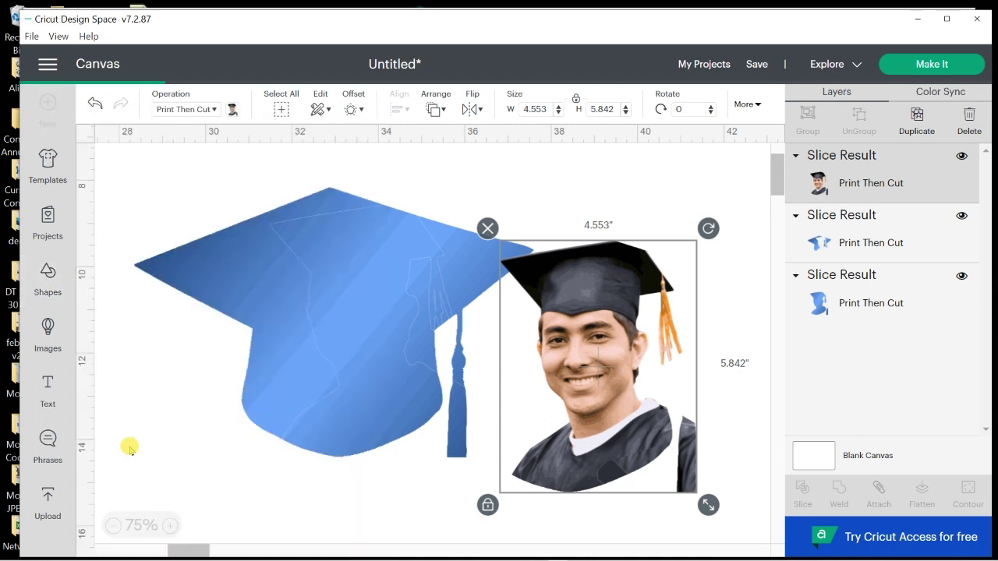
drag(156, 231, 719, 447)
drag(768, 510, 772, 521)
drag(746, 483, 744, 479)
click(553, 519)
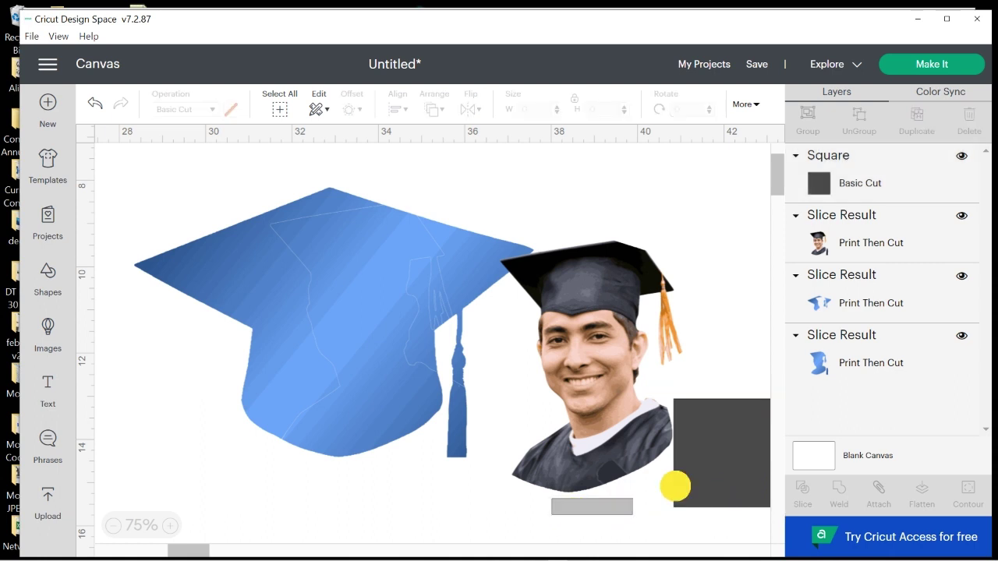
drag(675, 486, 745, 453)
click(801, 491)
Place the trimmed photo on the blue cap and delete the three dark leftover pieces
click(329, 505)
drag(637, 369, 360, 337)
click(691, 453)
click(660, 385)
click(686, 454)
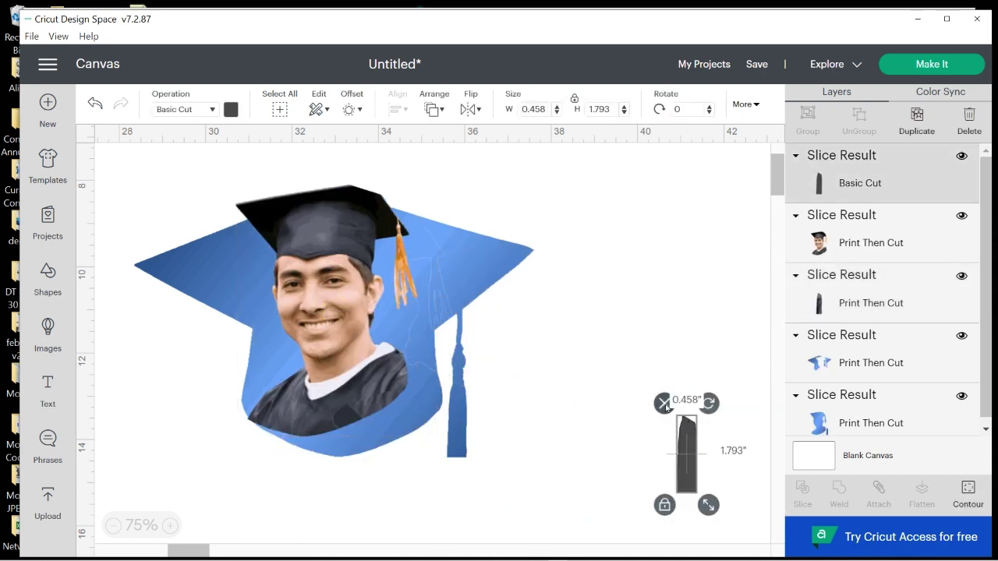
click(661, 401)
click(685, 448)
click(660, 402)
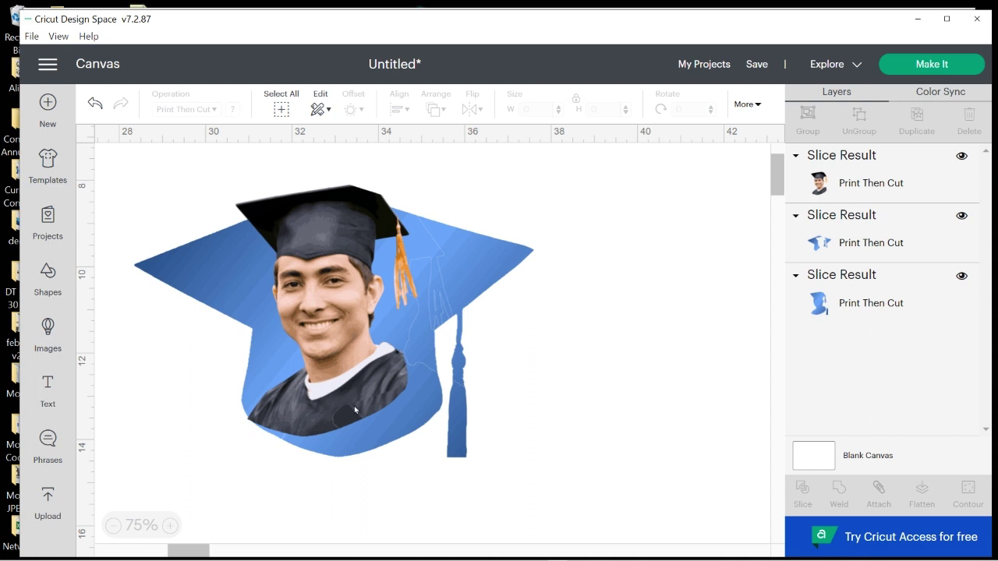
click(336, 398)
drag(320, 380, 353, 403)
click(562, 439)
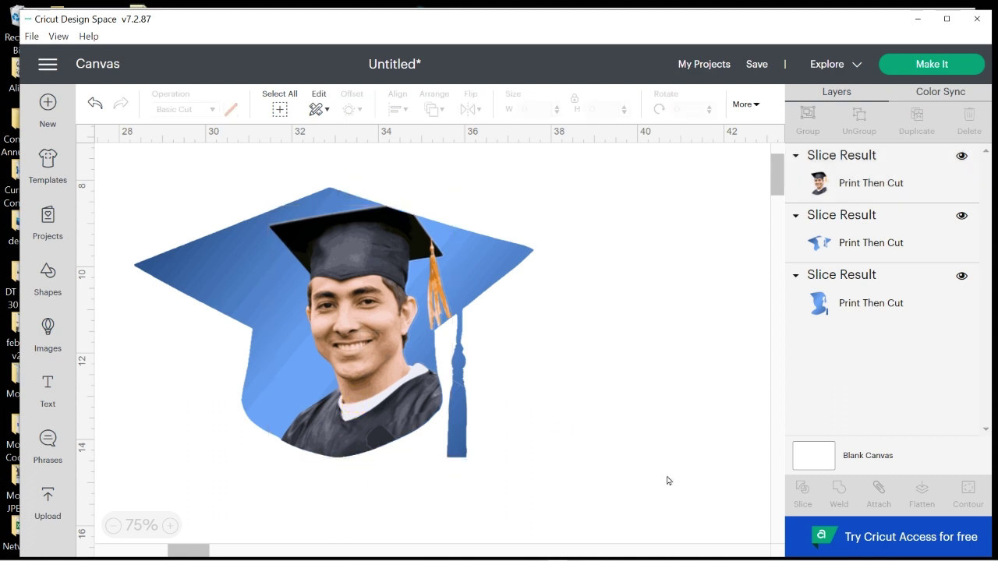
click(316, 441)
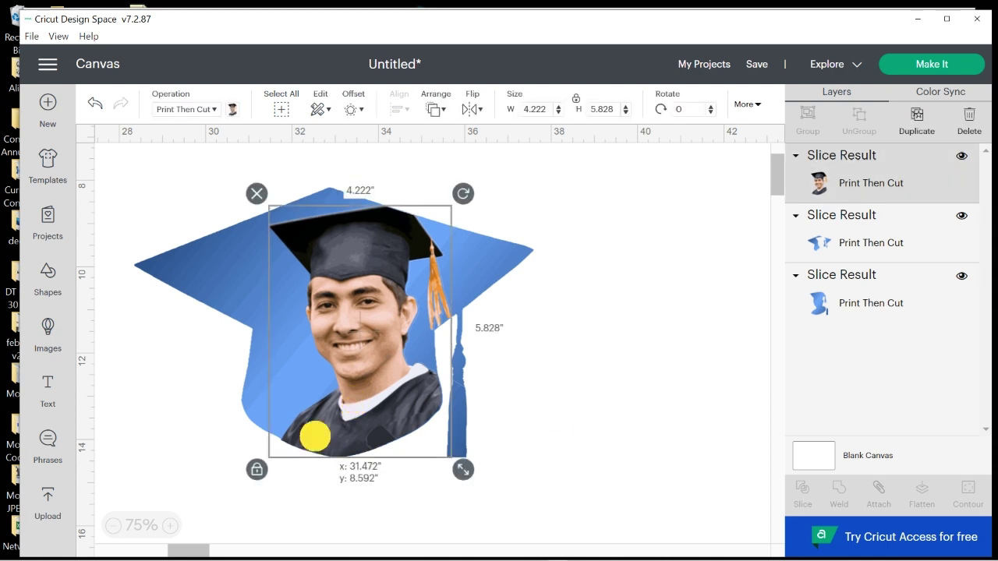
drag(315, 437, 345, 427)
click(646, 441)
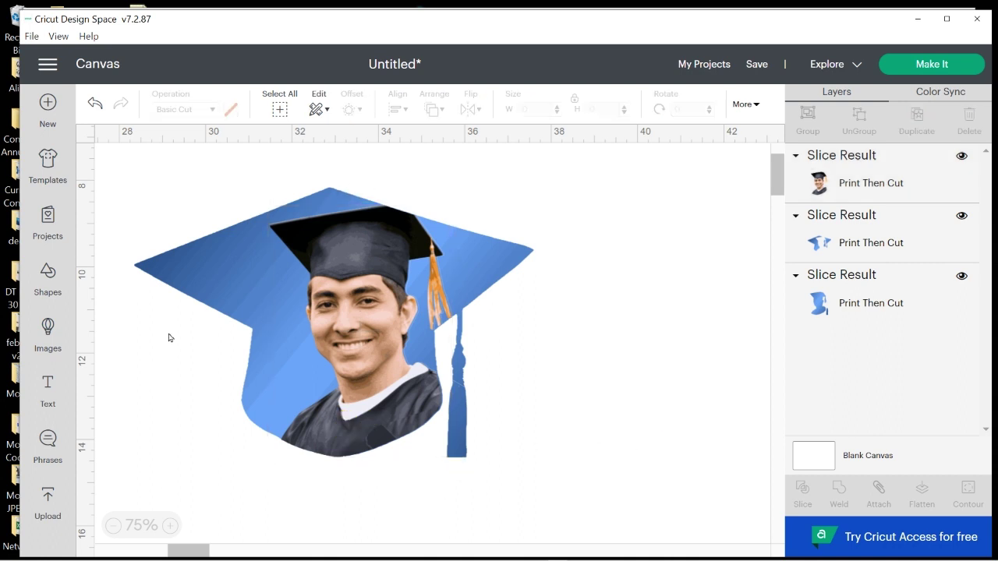
Add a text box and set its font to Bernard MT Condensed from the System fonts
click(47, 387)
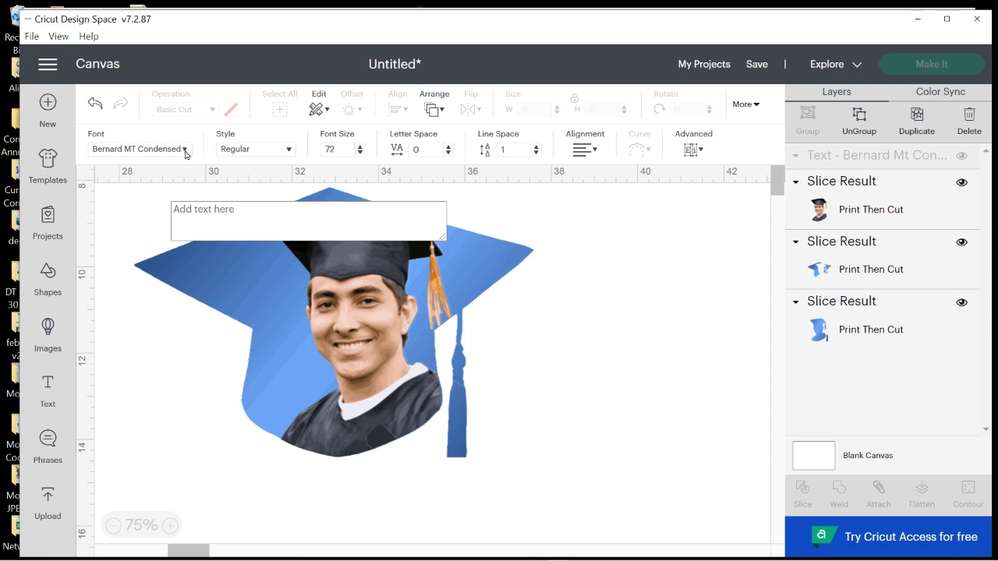
click(184, 151)
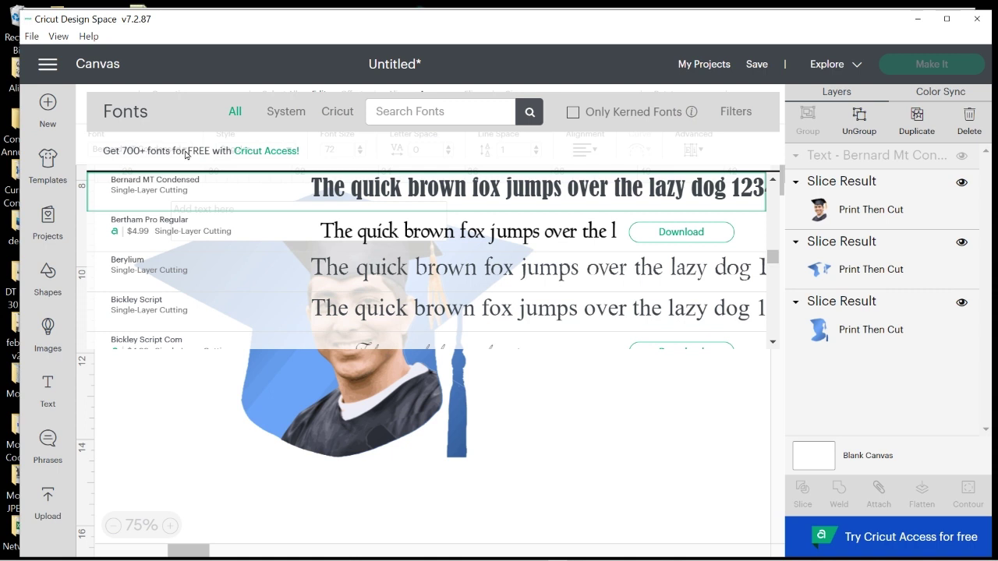
click(286, 114)
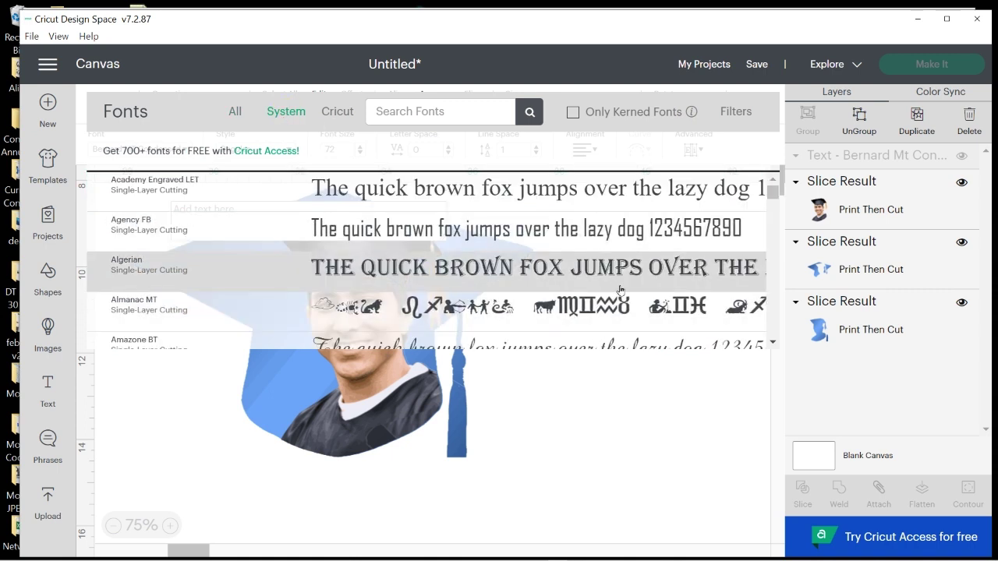
scroll(592, 292, down, 10)
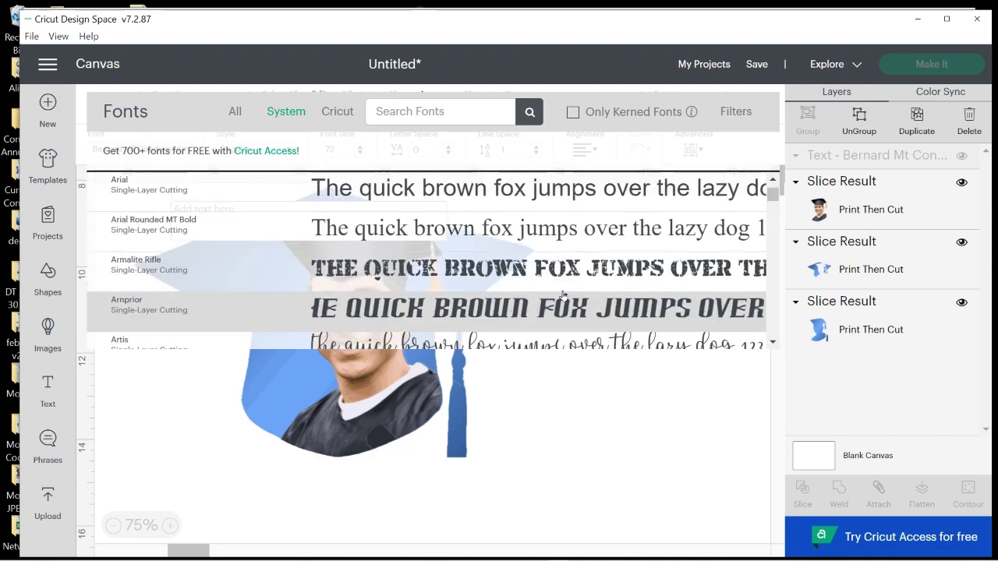
scroll(563, 295, down, 8)
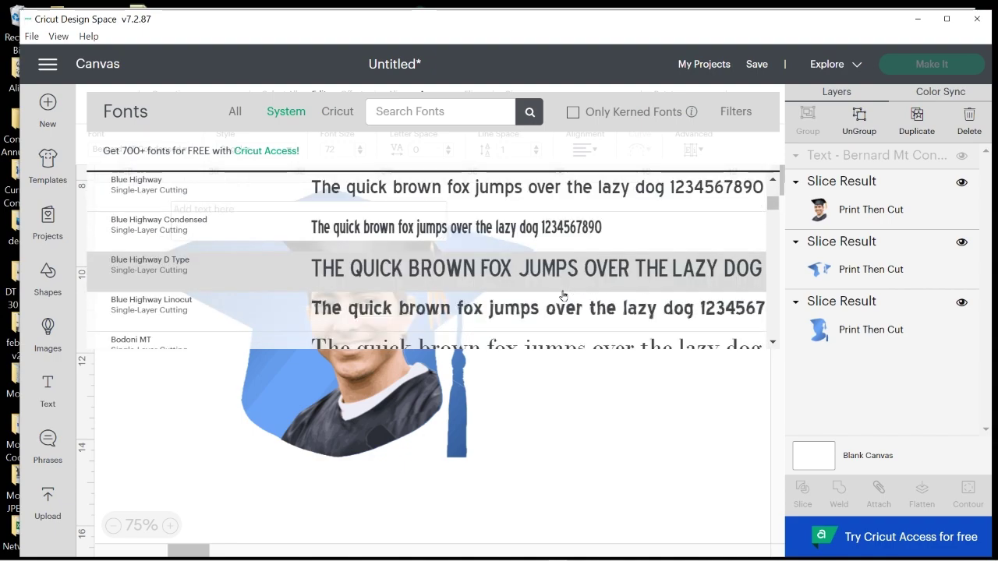
scroll(563, 294, up, 6)
scroll(563, 294, up, 10)
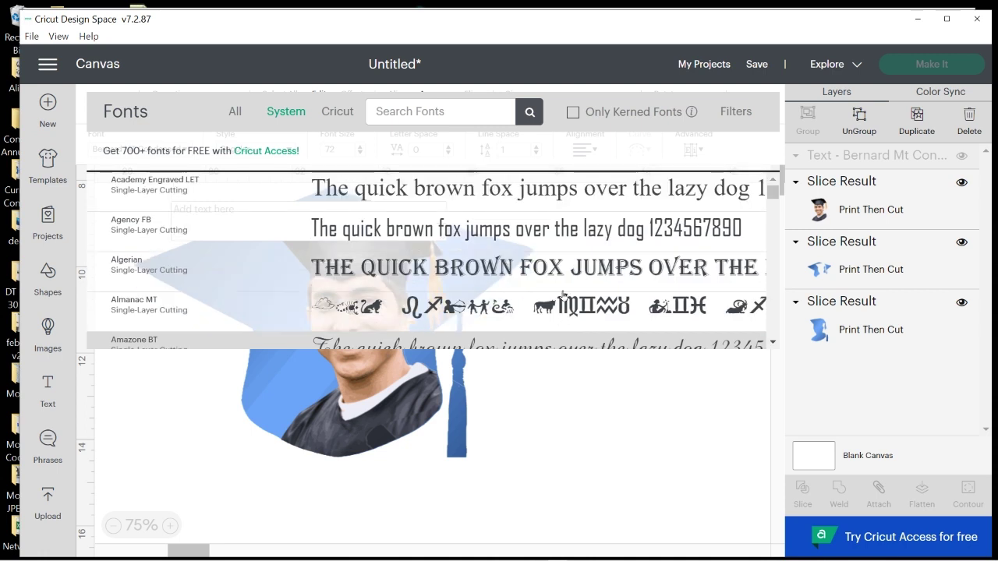
click(454, 111)
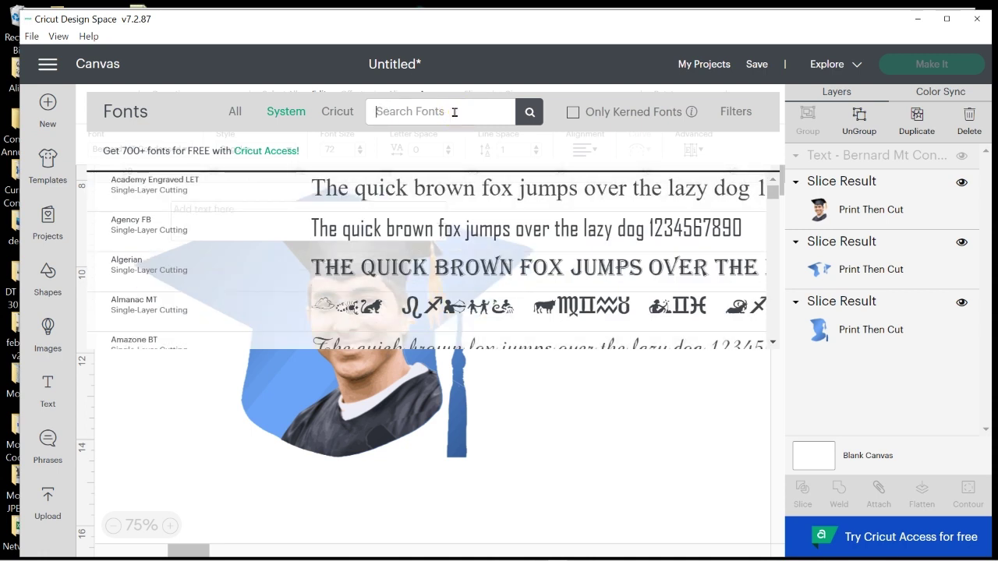
text(bernard)
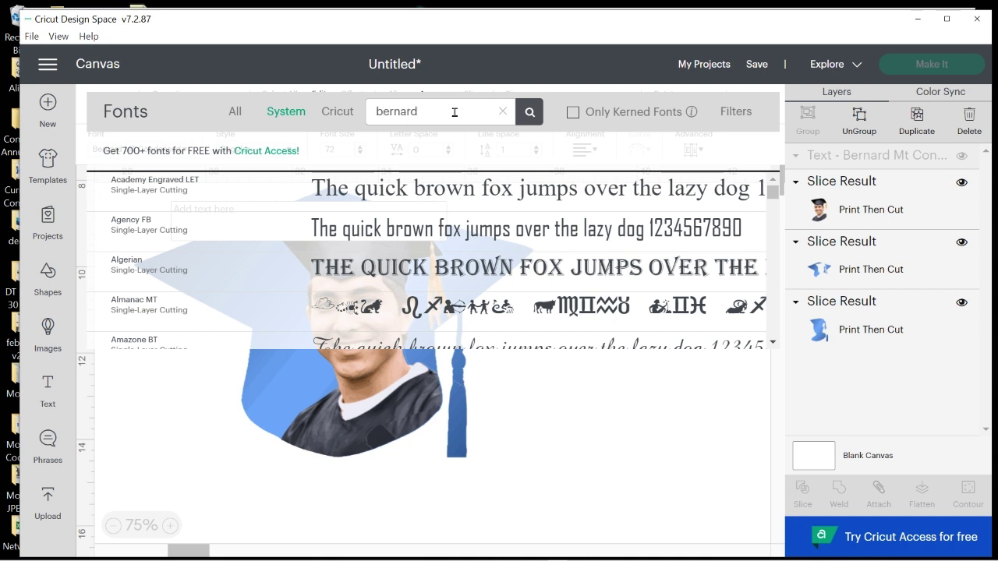
click(445, 190)
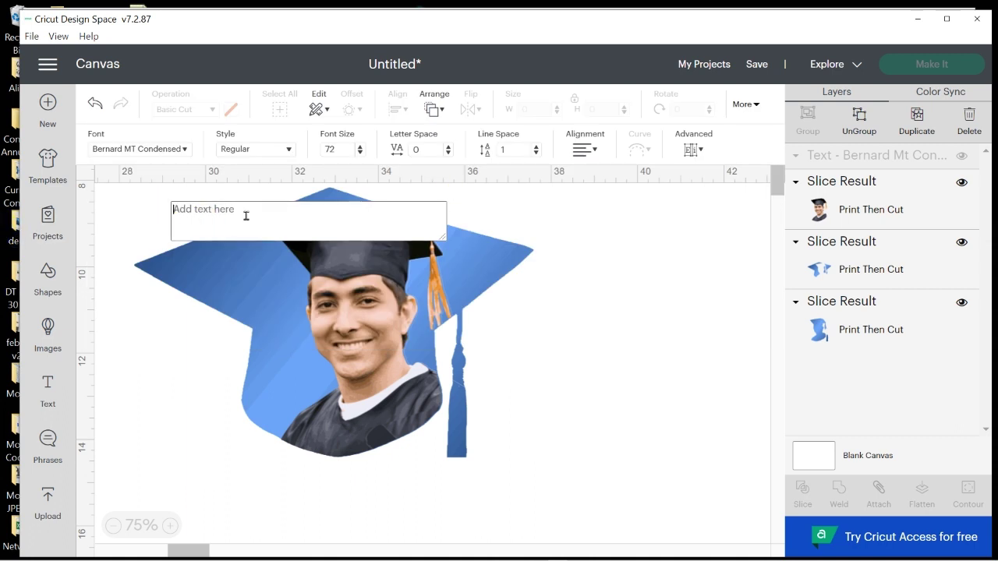
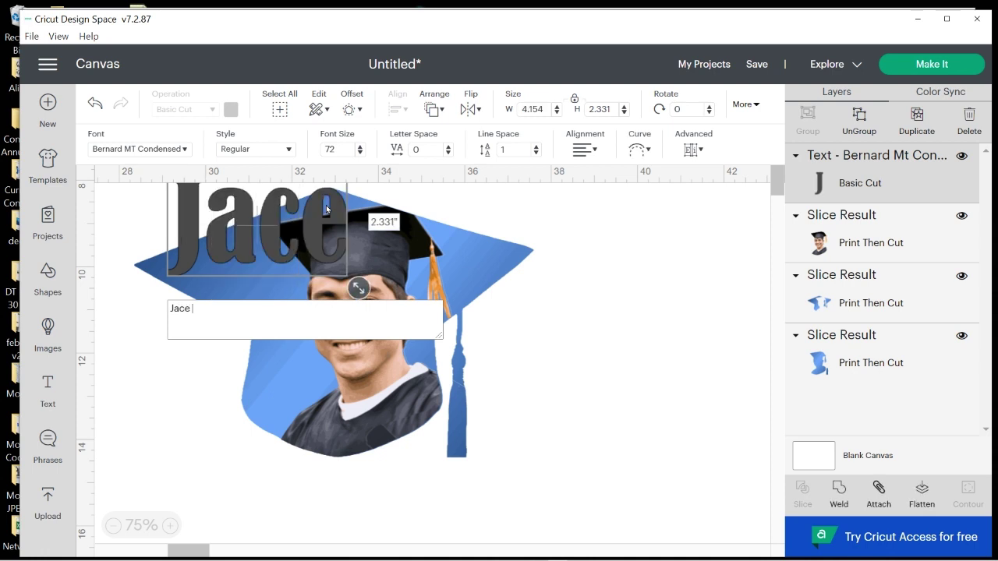
Type the graduate's first and last name into the text box
key(Return)
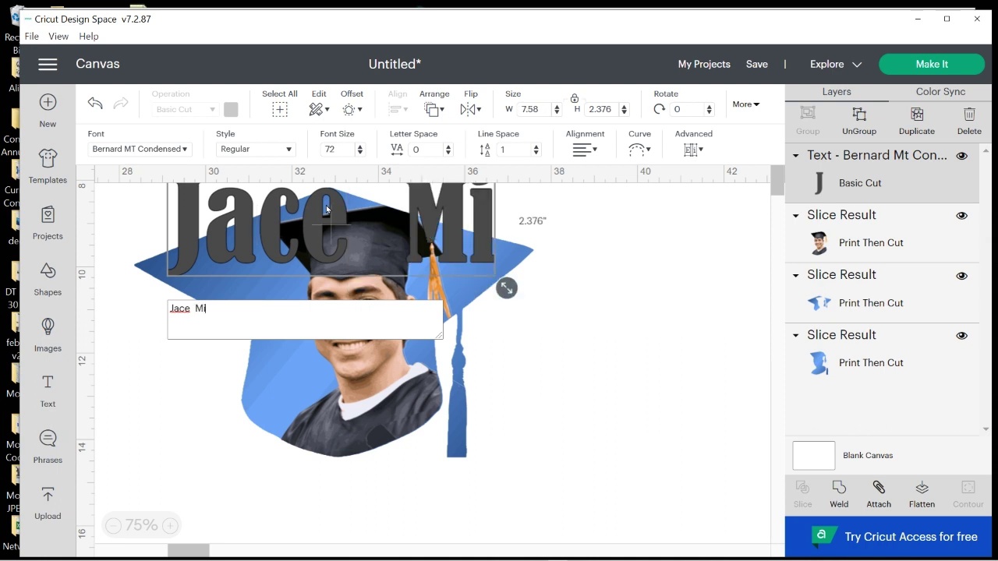
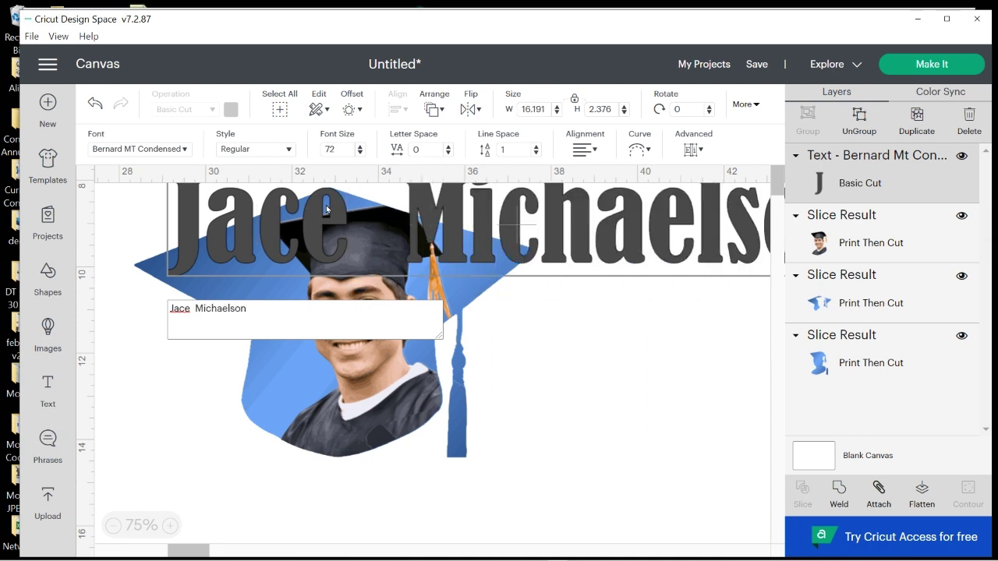
Move the name over the cap and resize it to 9.377 inches wide
drag(563, 238, 440, 301)
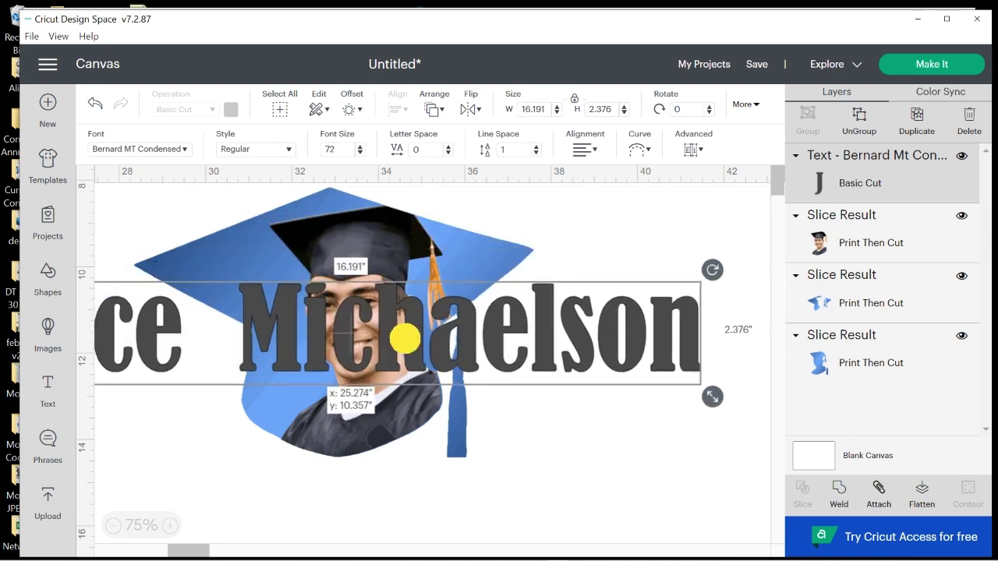
drag(405, 339, 507, 330)
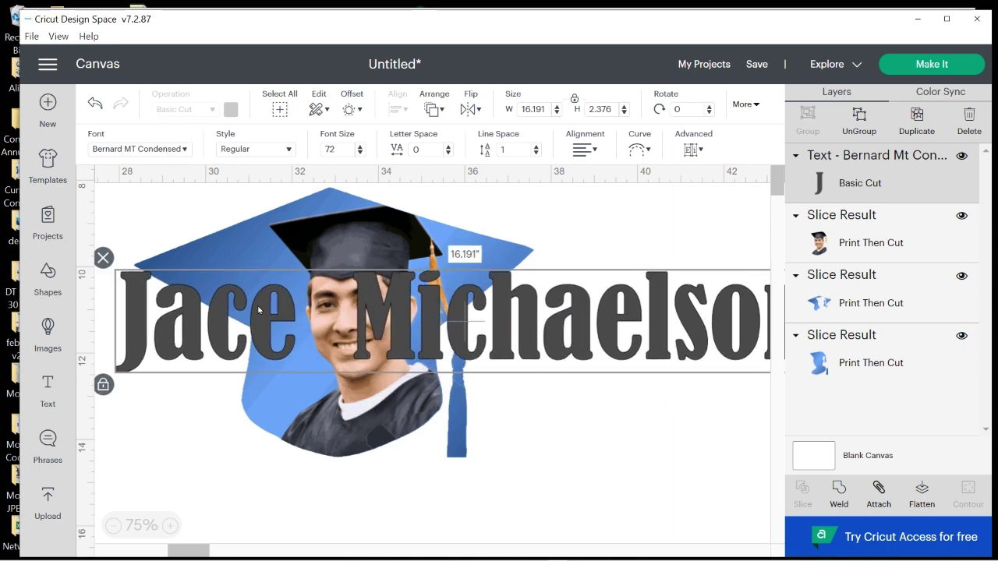
click(328, 465)
drag(750, 351, 554, 362)
drag(651, 404, 333, 356)
drag(178, 311, 406, 308)
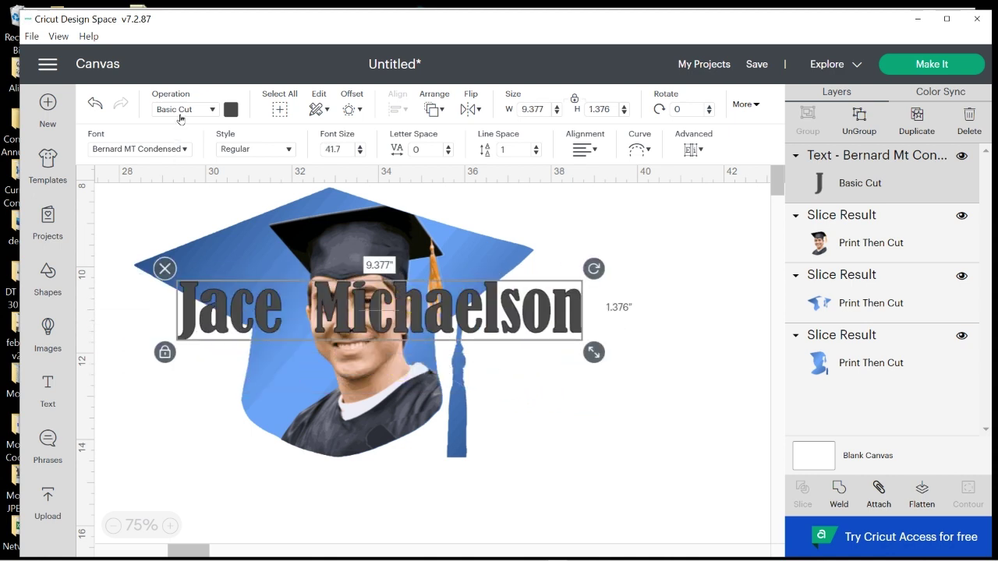
click(214, 107)
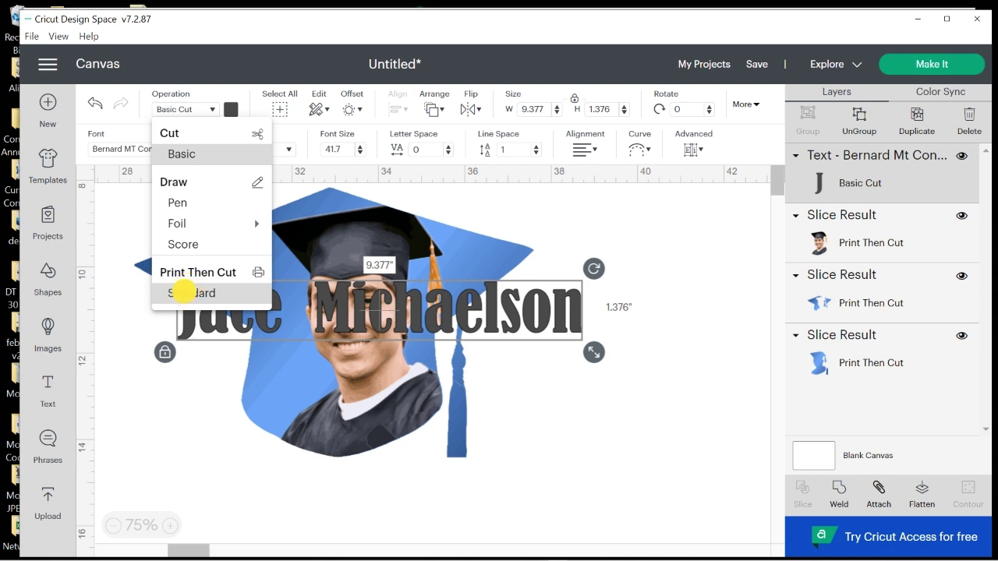
Make the name white Print Then Cut text and shrink it to 3.698 inches wide
click(181, 292)
click(232, 110)
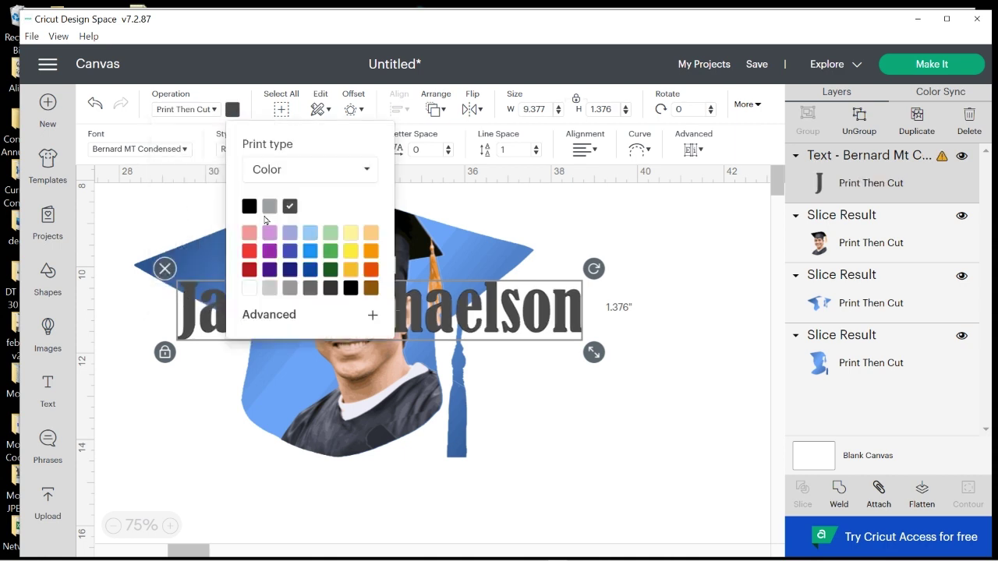
click(249, 286)
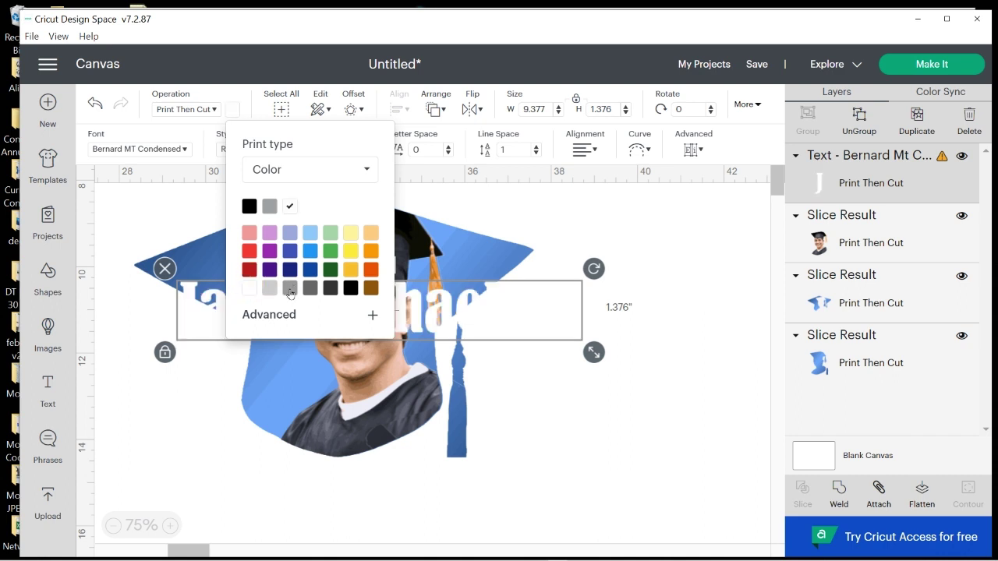
click(680, 446)
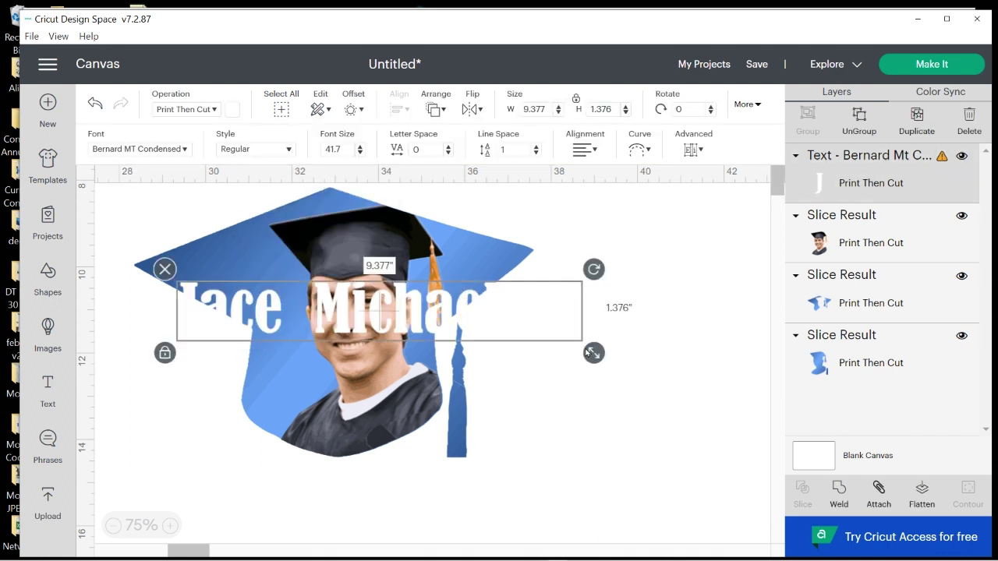
drag(594, 354, 307, 257)
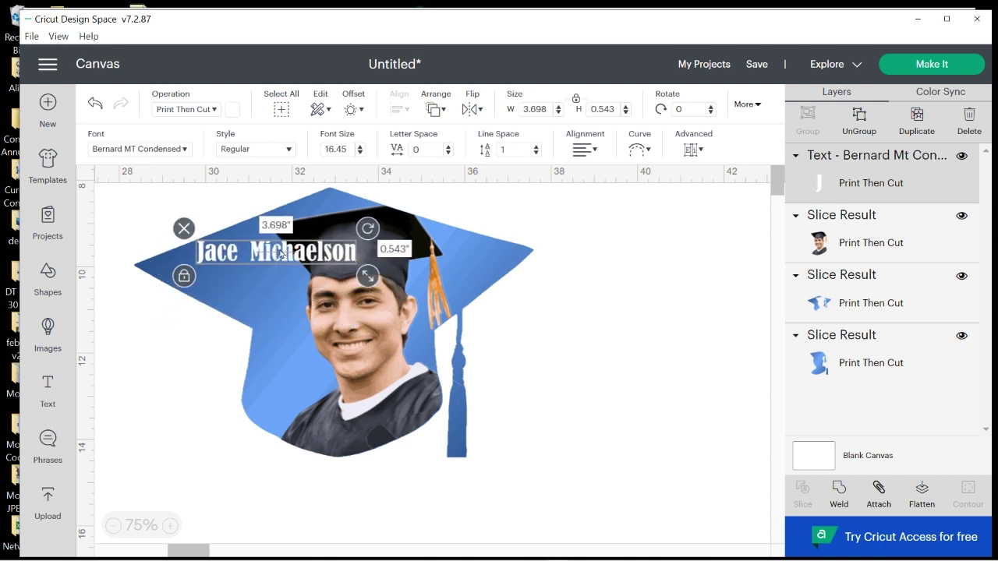
Break the name onto two lines, last name below, with centre alignment
click(281, 254)
click(281, 250)
double_click(280, 249)
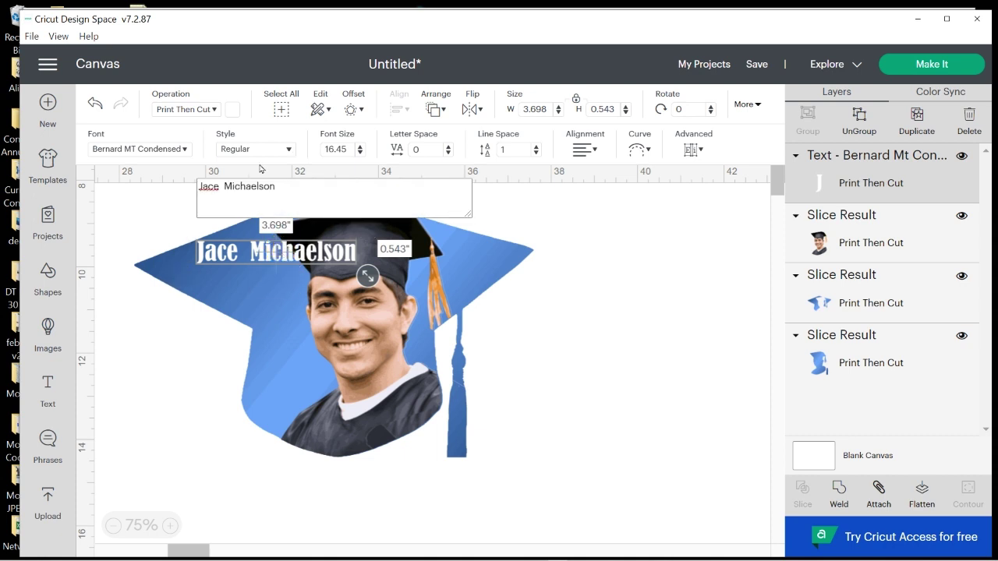
click(267, 223)
key(BackSpace)
key(BackSpace)
key(Return)
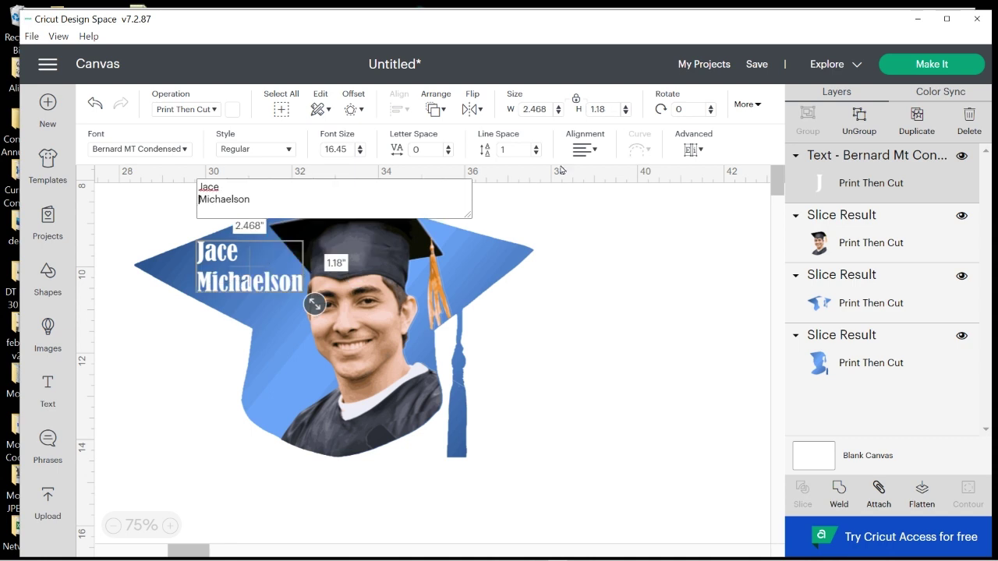
click(581, 149)
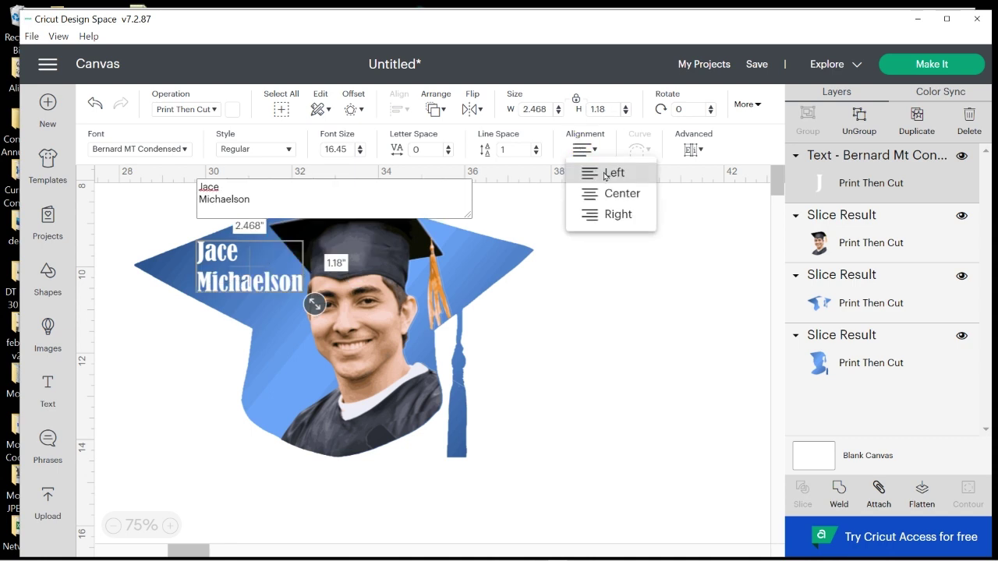
click(606, 193)
click(570, 443)
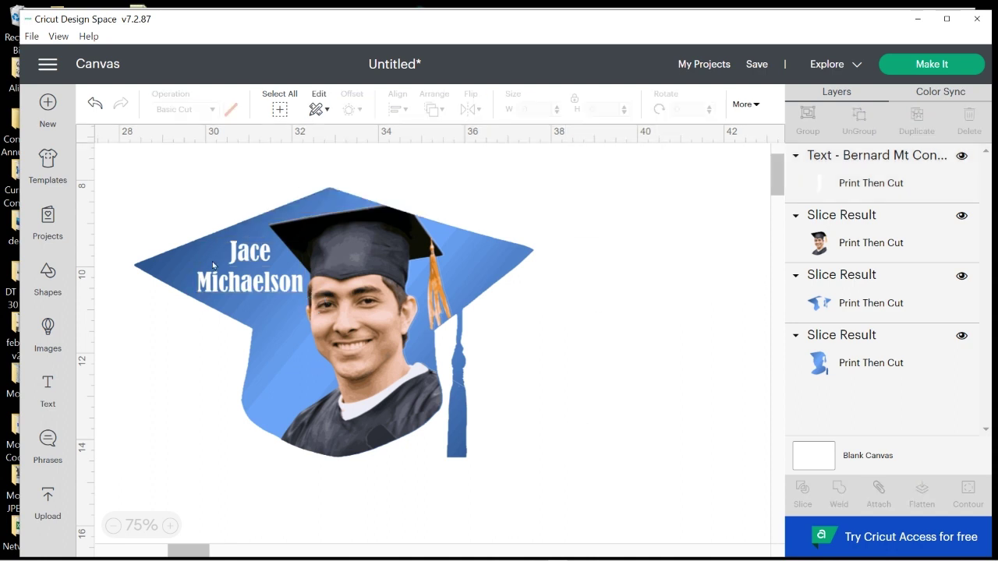
Shrink the name to 2.133 × 1.032 in and nudge it higher on the cap's upper-left brim
click(256, 282)
drag(316, 305, 294, 300)
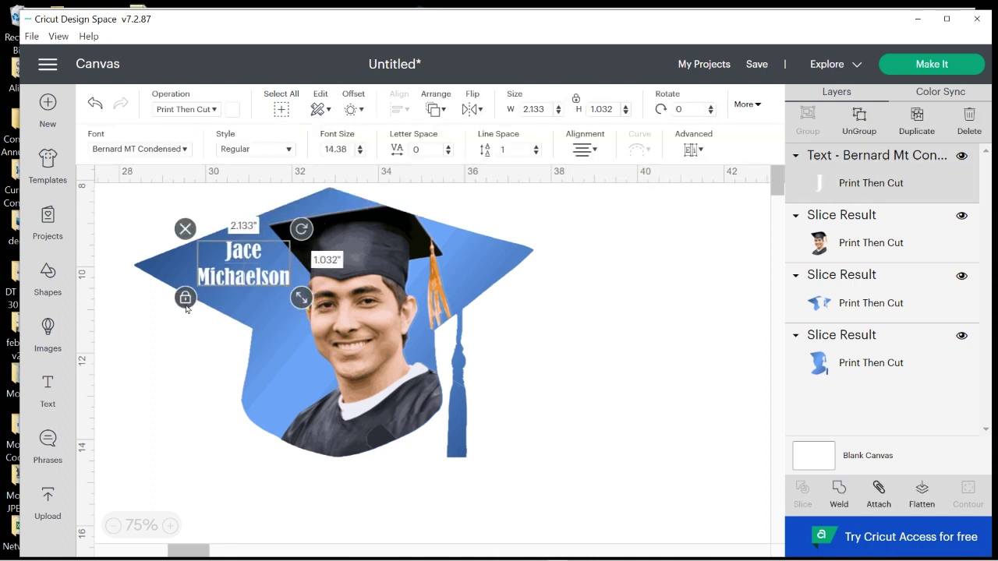
drag(244, 276, 245, 262)
click(564, 355)
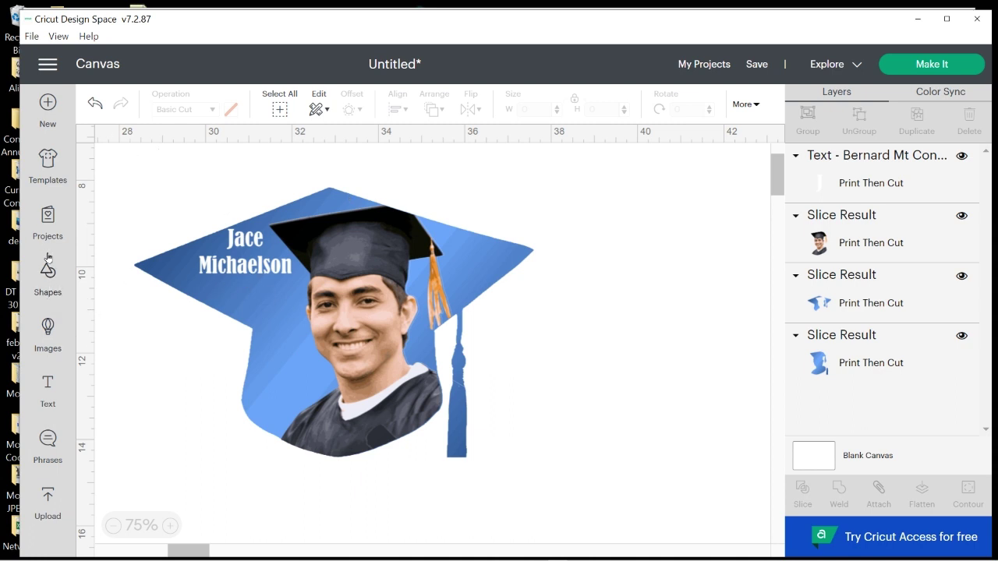
Duplicate the name and shrink the copy to 1.788 × 0.865 in on the cap's right side
click(264, 266)
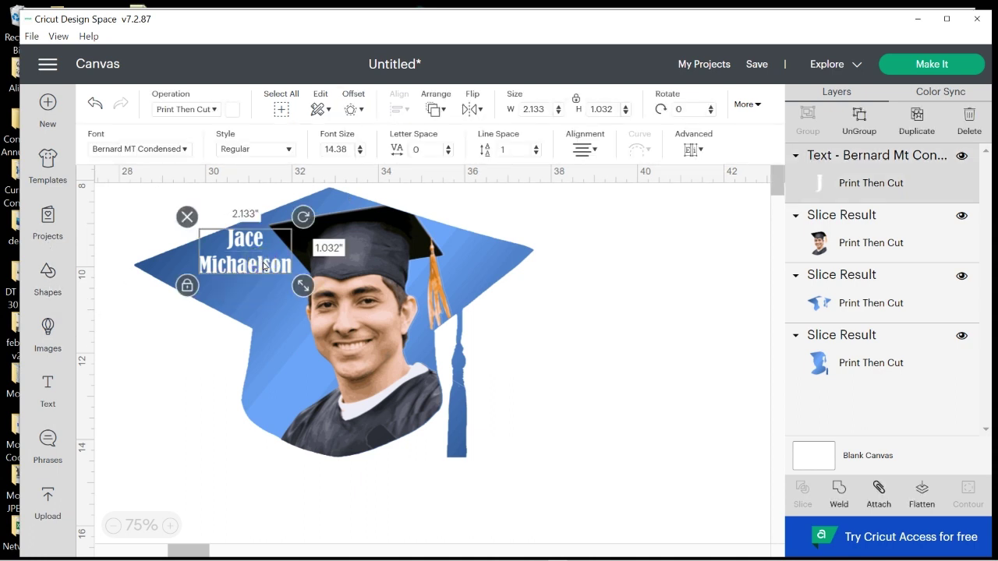
right_click(263, 267)
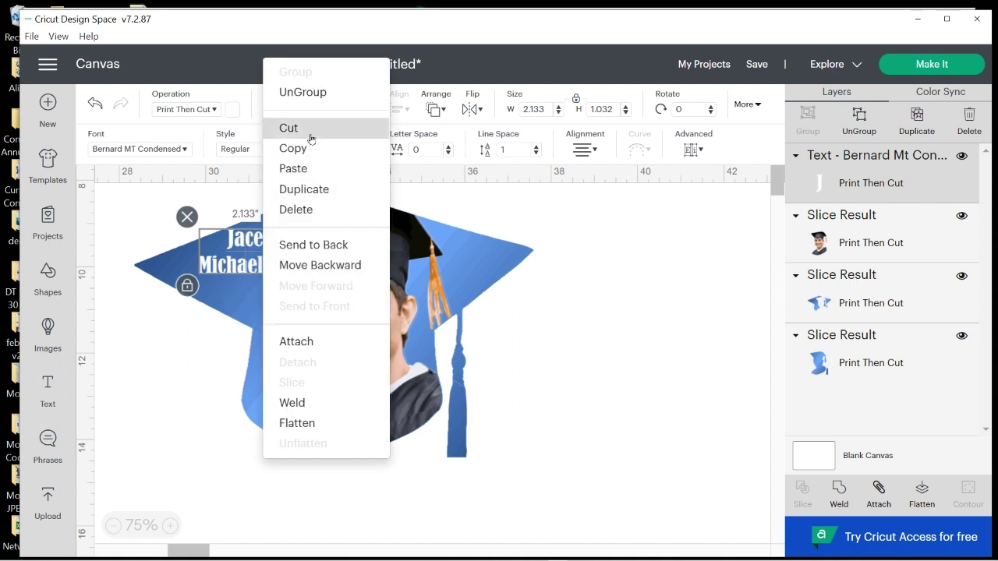
click(310, 147)
right_click(257, 269)
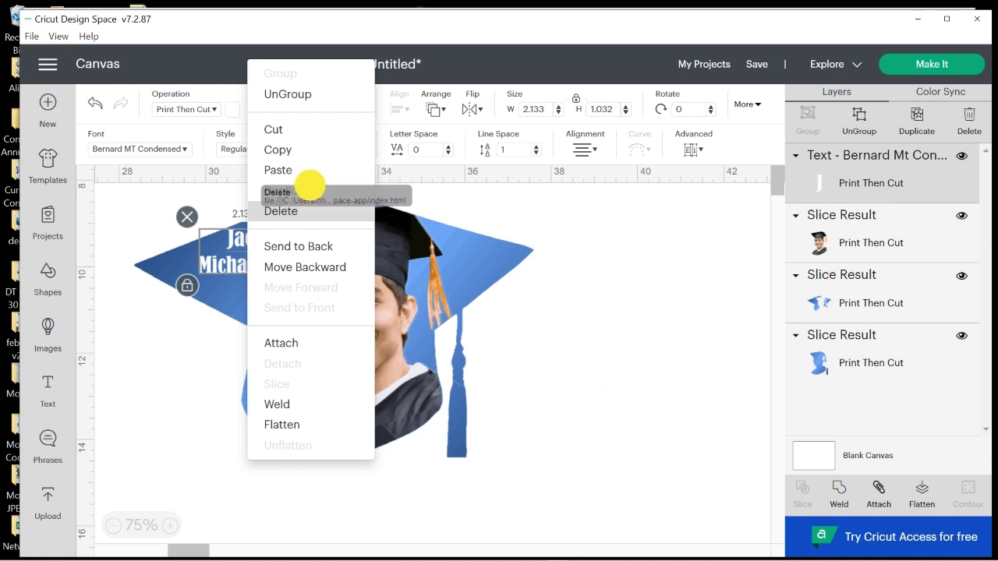
click(308, 191)
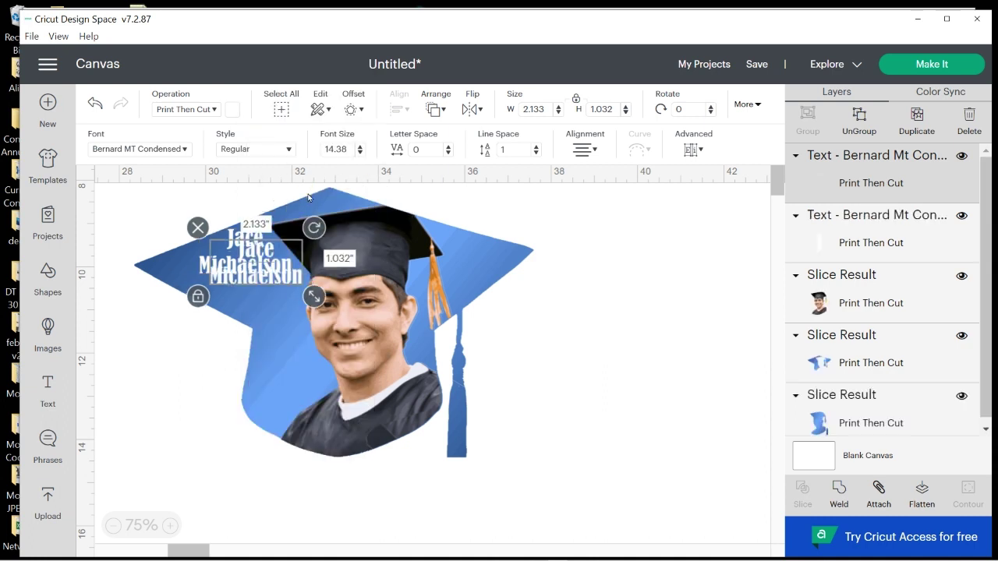
drag(271, 281, 306, 393)
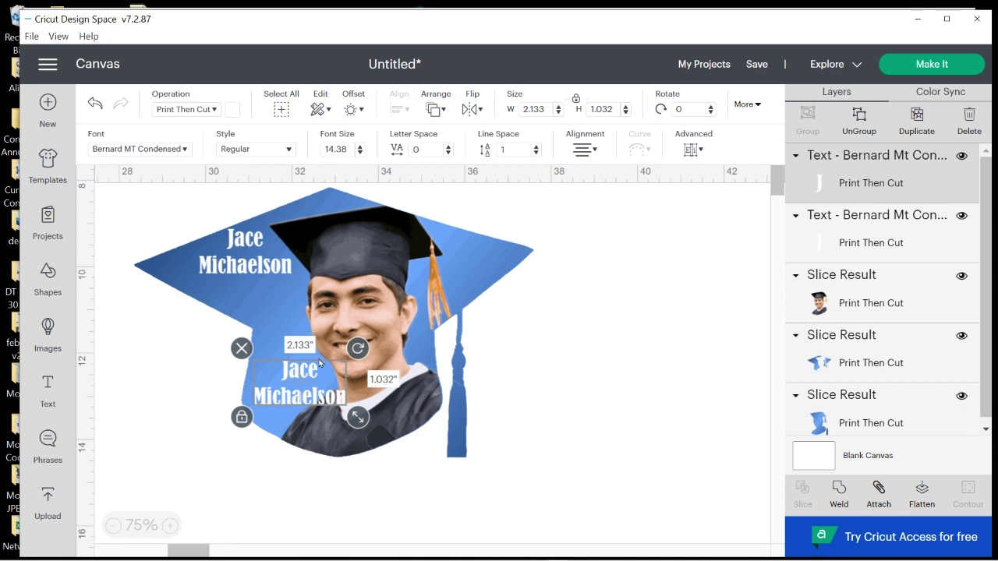
click(334, 401)
drag(348, 418, 448, 273)
Duplicate the smaller copy twice, placing one beside the face and one on the lower gown
right_click(473, 279)
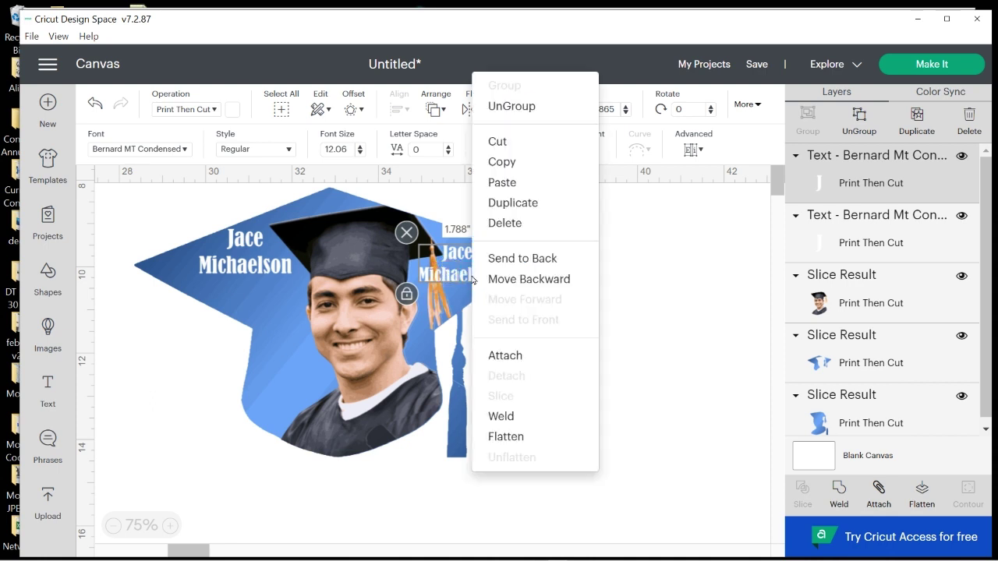
click(537, 199)
drag(480, 279, 280, 337)
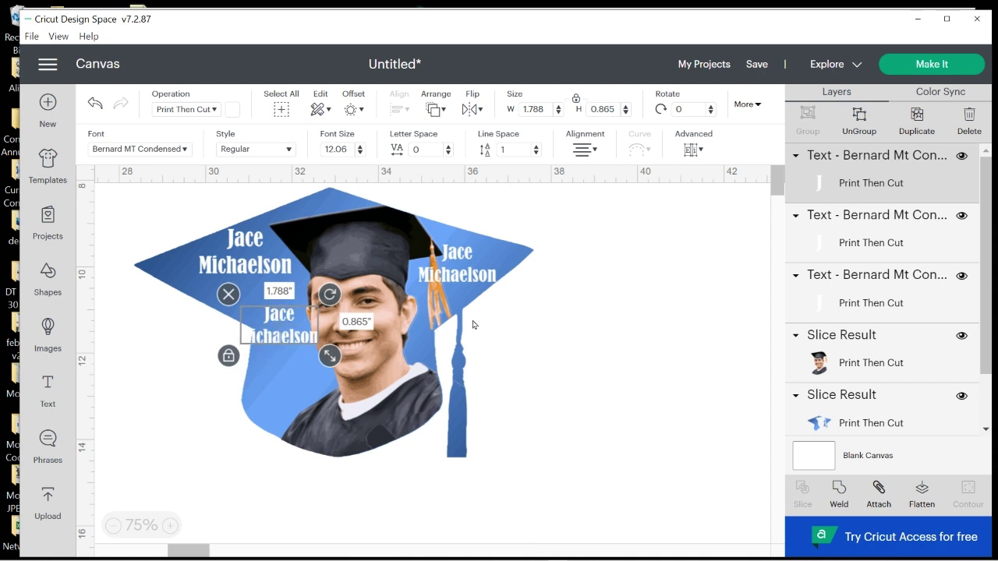
right_click(460, 275)
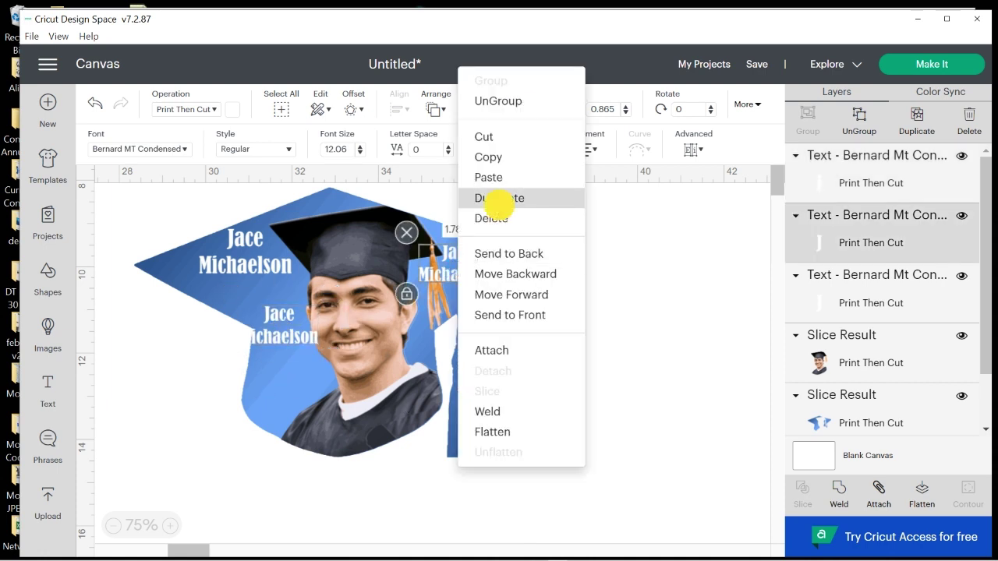
click(499, 201)
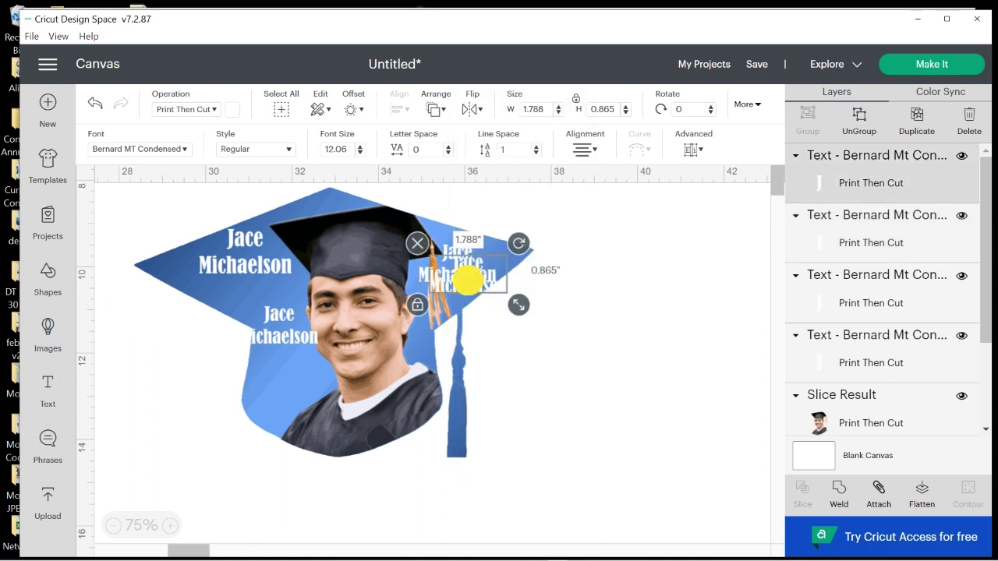
drag(466, 280, 321, 413)
Change the name copy beside the face to the Brush Script MT system font
double_click(275, 337)
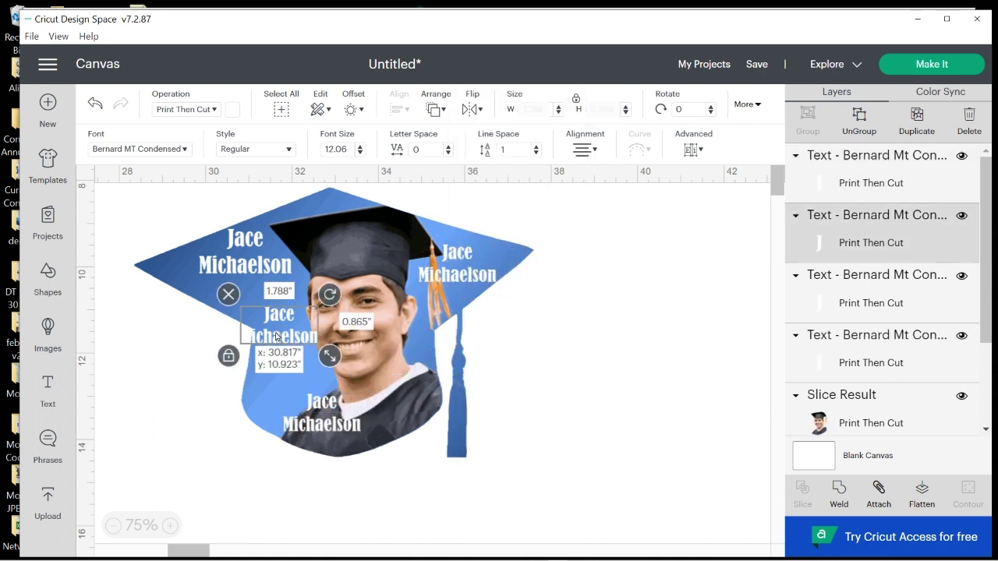
click(186, 150)
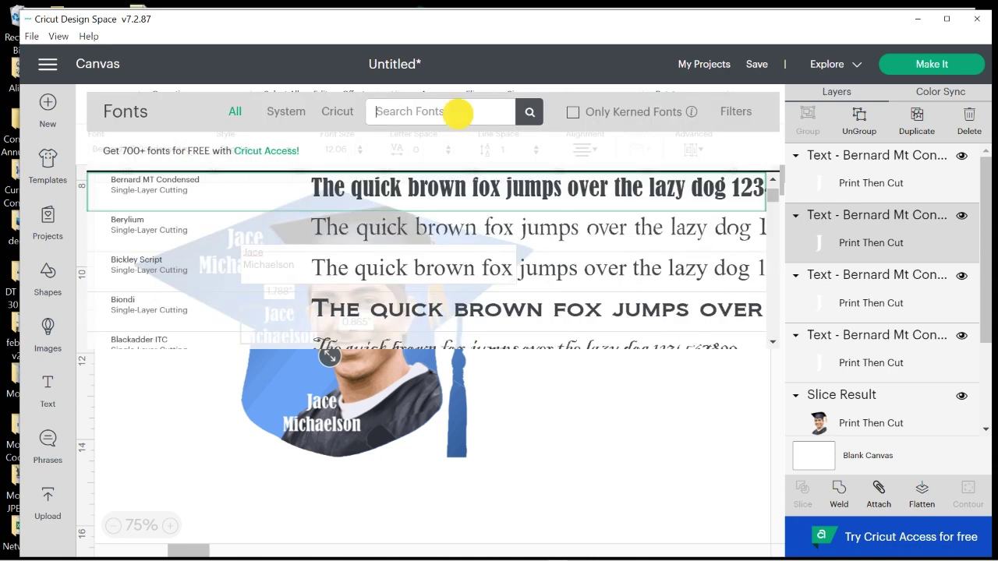
click(278, 117)
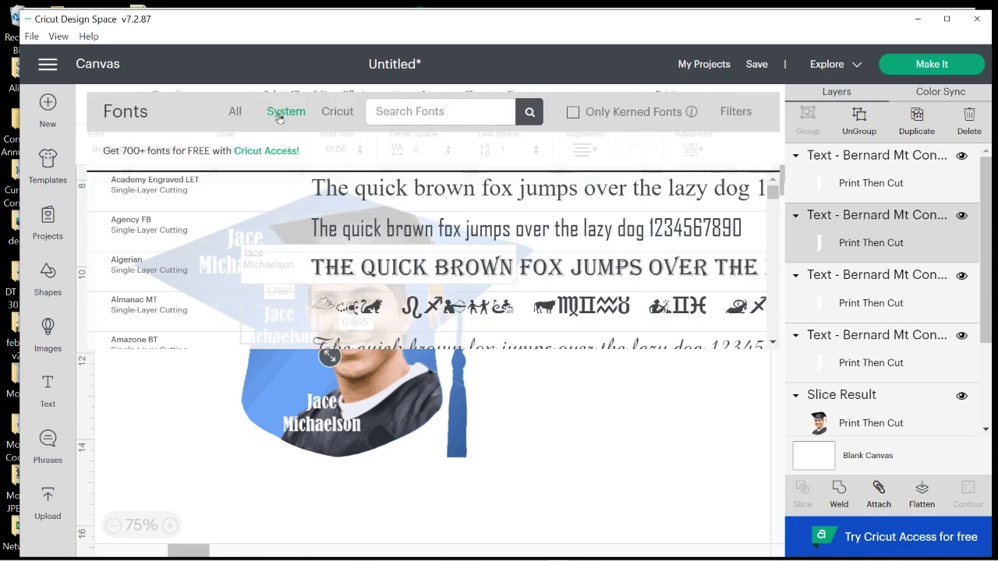
click(472, 115)
text(brush)
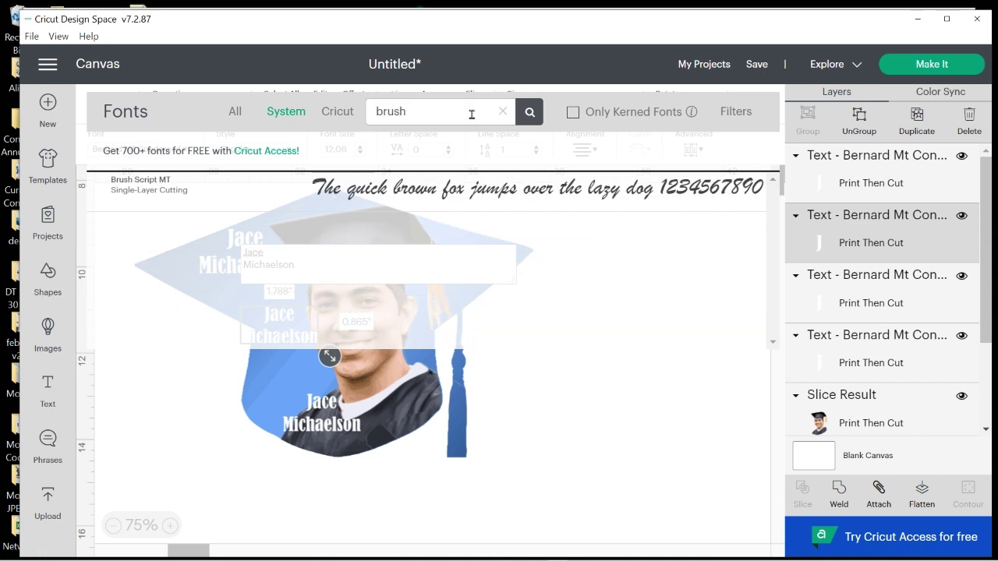
click(481, 188)
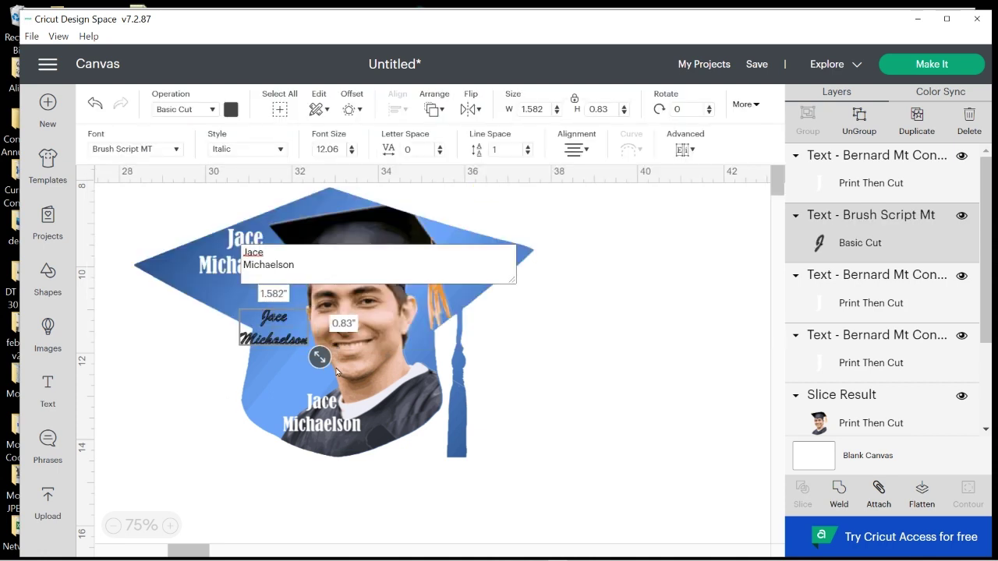
Replace its wording with 'Class', 'Of', '2022' on three lines and nudge it up
drag(303, 274, 215, 243)
text(Class)
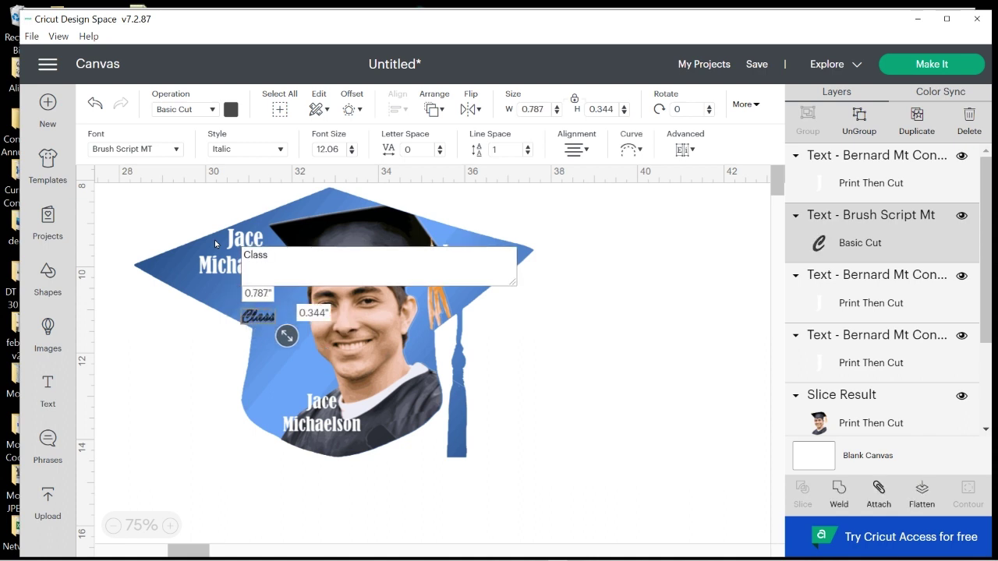
key(Return)
text(Of)
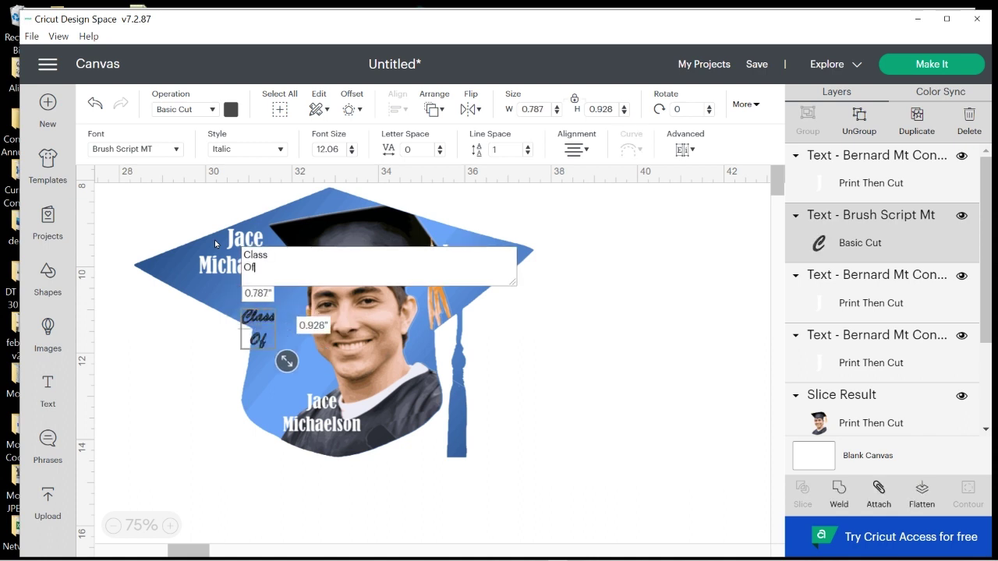
key(Return)
text(2022)
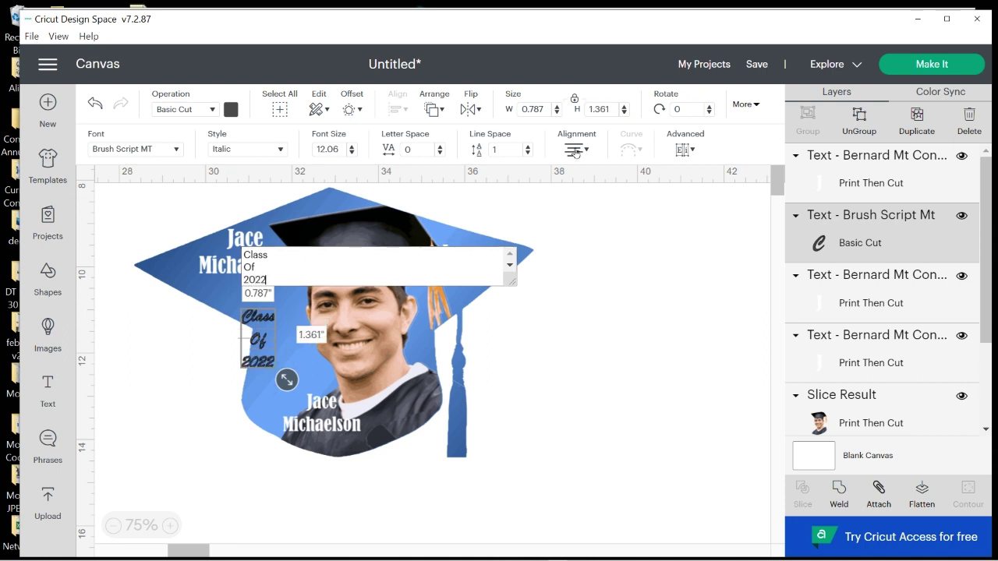
click(569, 440)
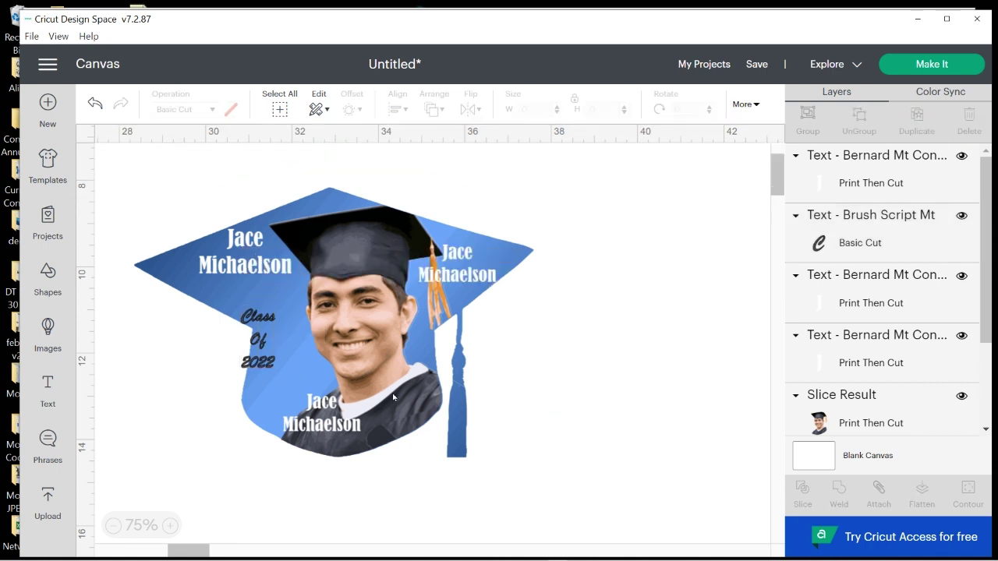
mouse_move(273, 370)
mouse_down()
mouse_move(260, 359)
mouse_move(268, 343)
mouse_move(271, 354)
mouse_up()
Make 'Class Of 2022' white Print Then Cut text and settle it beside the face
click(216, 114)
click(189, 293)
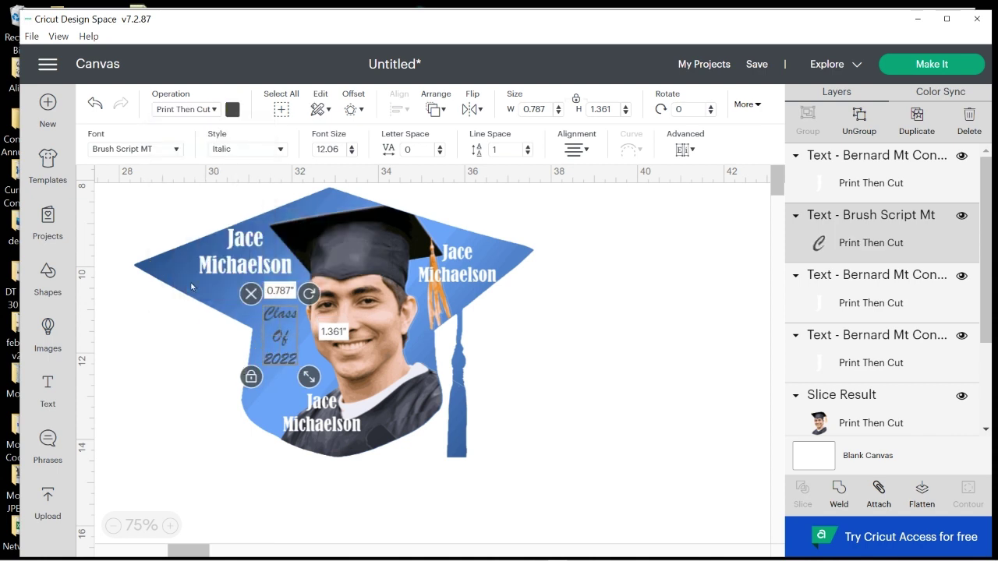
click(232, 109)
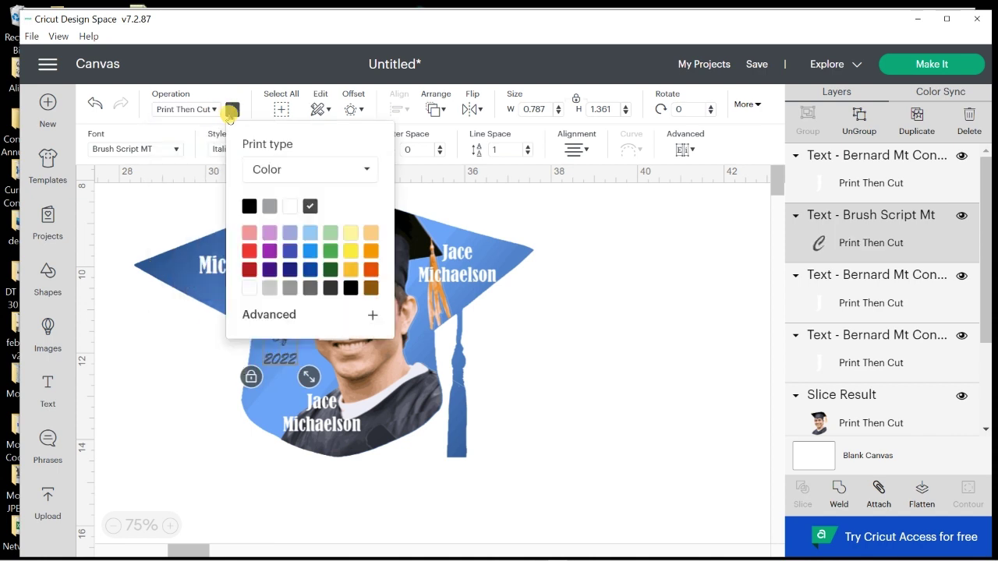
click(255, 289)
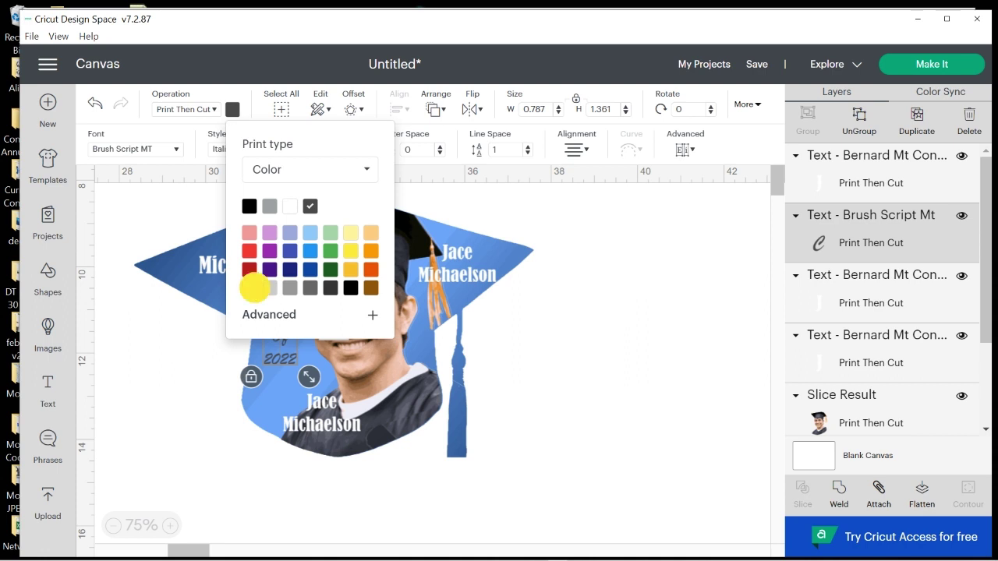
click(187, 462)
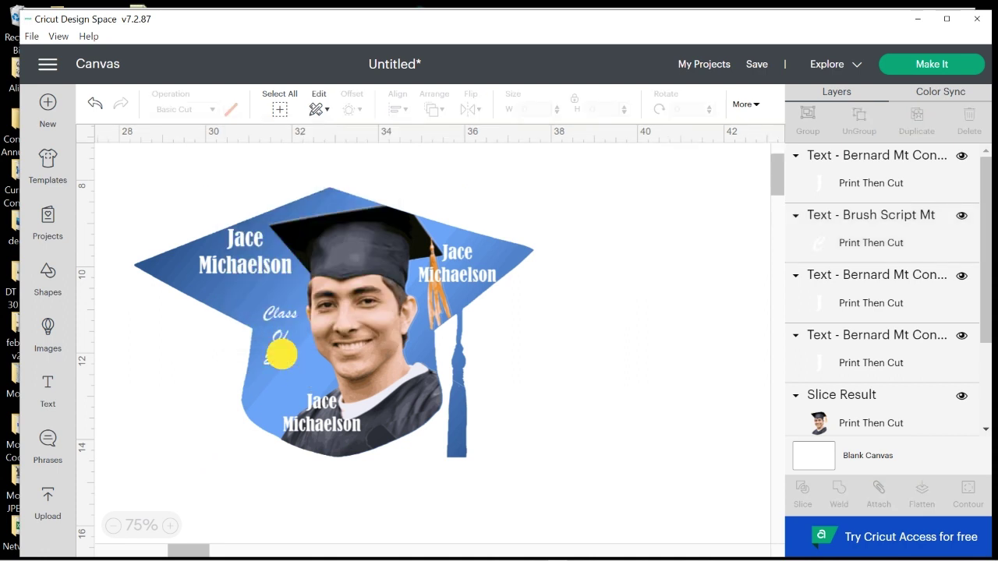
click(283, 359)
drag(282, 358, 284, 359)
drag(345, 426, 319, 418)
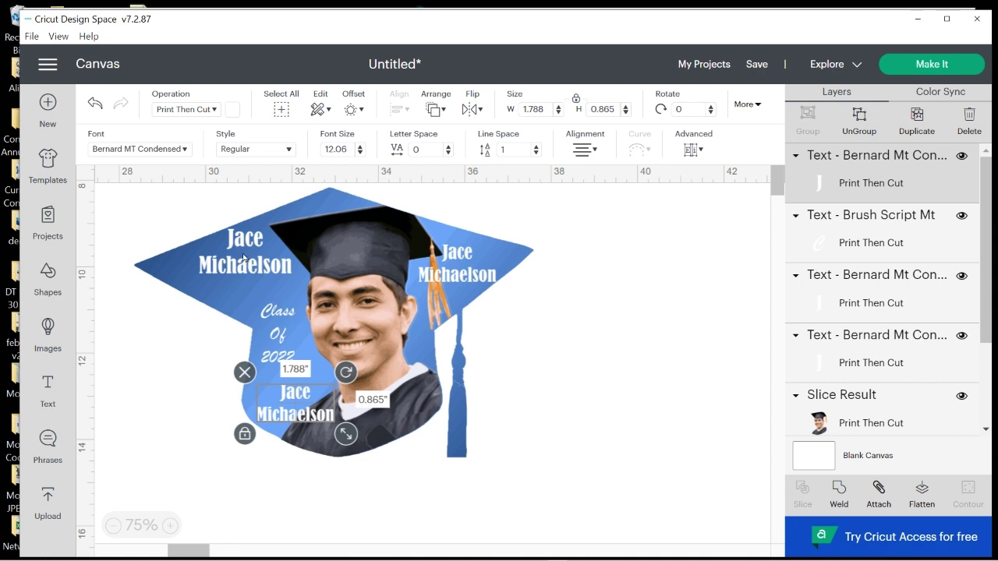
Replace the bottom name copy with 'HARRIETT' / 'UNIVERSITY' on two lines
click(284, 317)
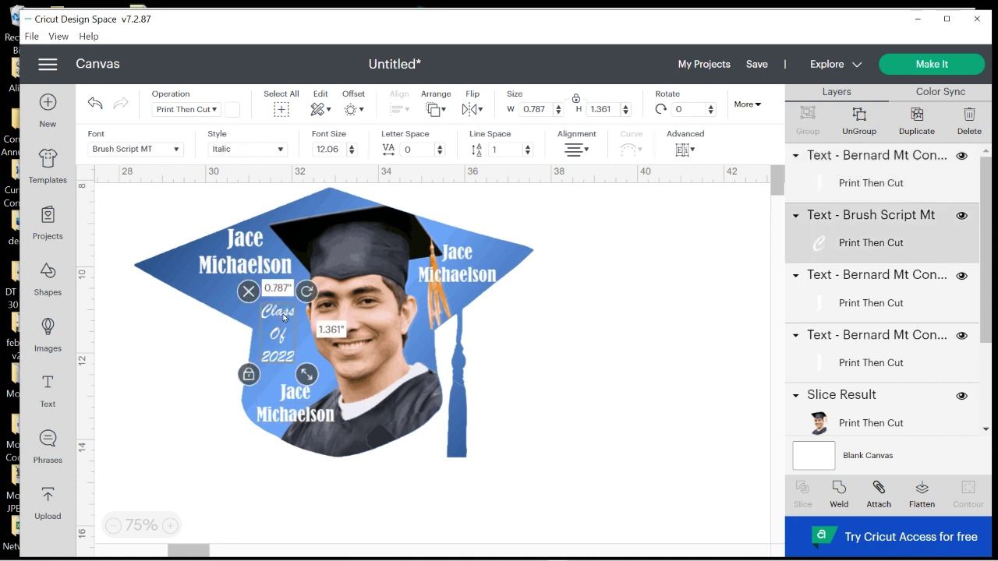
drag(285, 317, 284, 311)
click(296, 412)
double_click(297, 412)
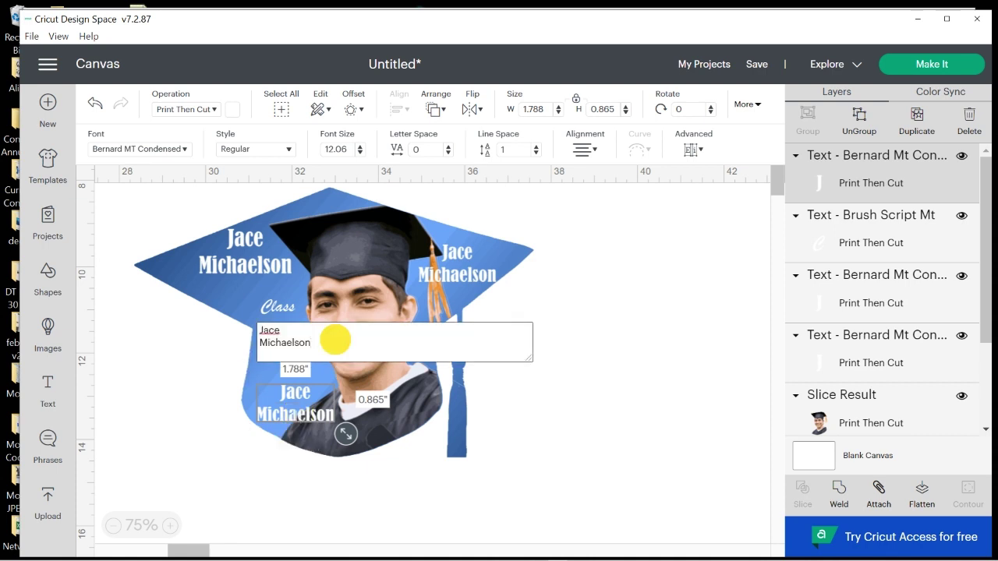
drag(334, 339, 200, 313)
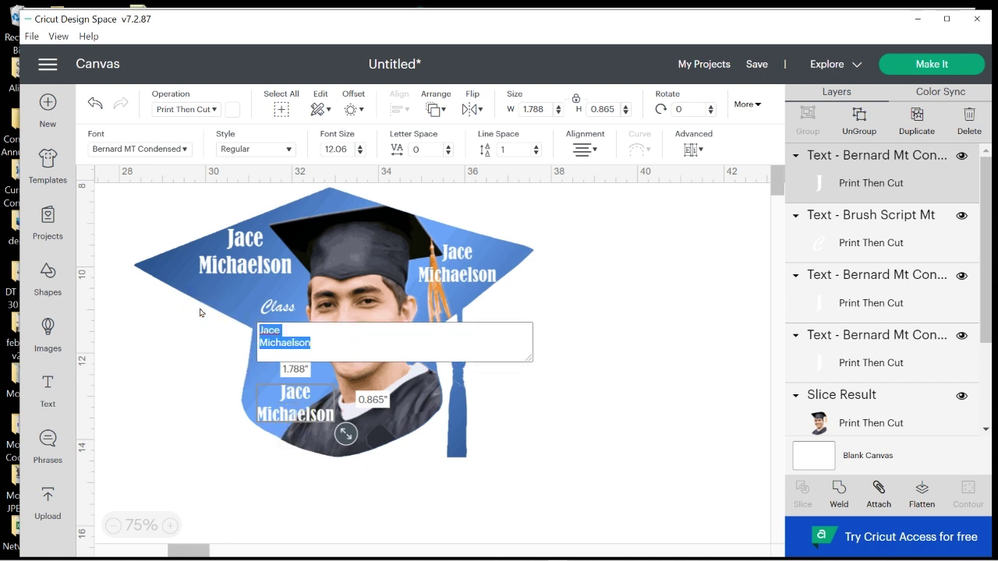
text(HARRIETT)
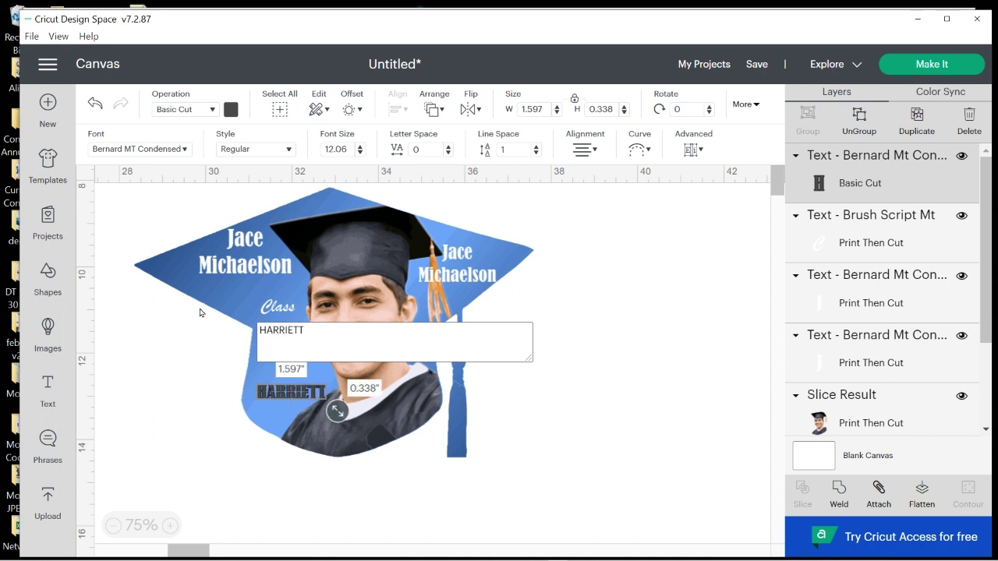
key(Return)
text(UNI)
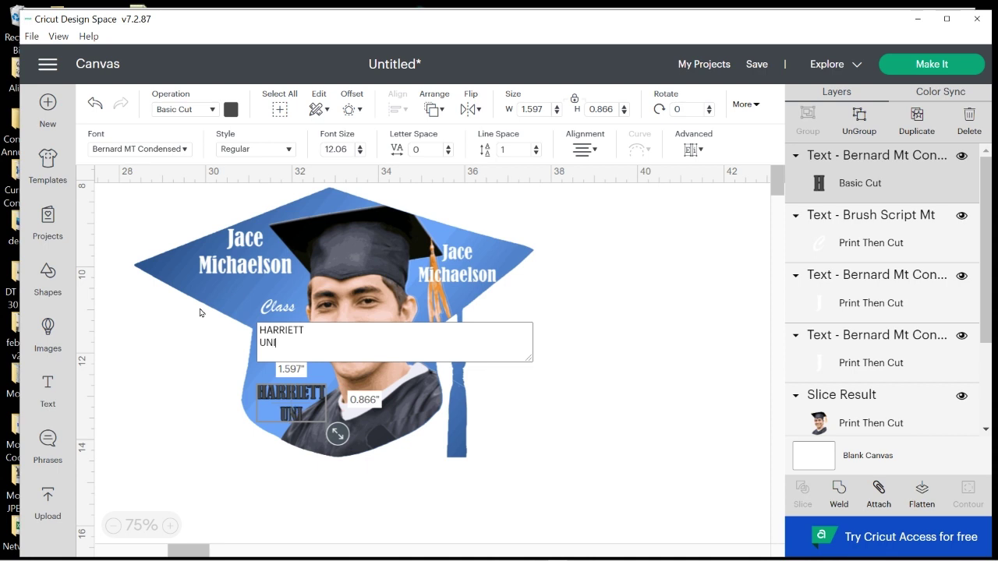
text(VERSITY)
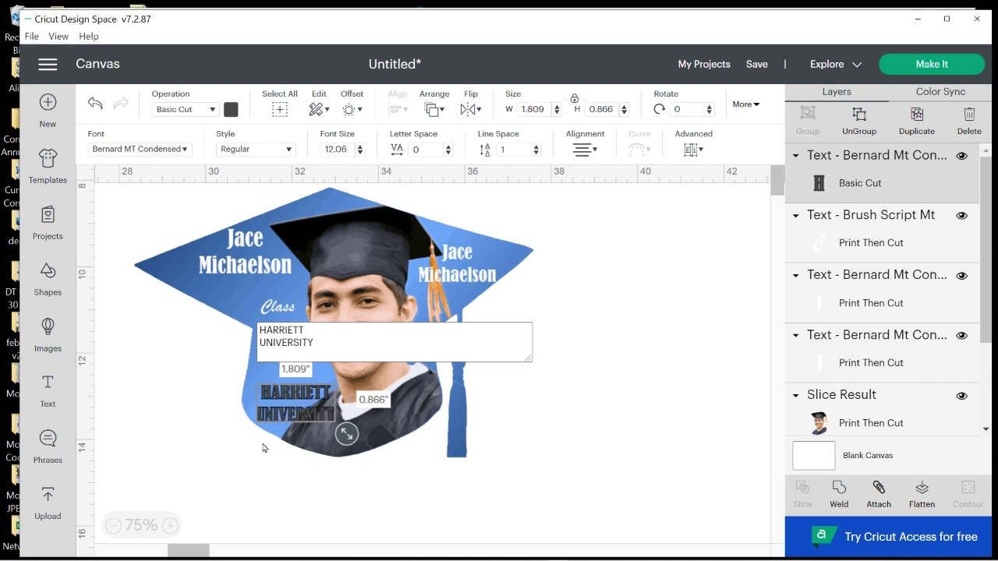
click(265, 449)
Make HARRIETT UNIVERSITY white Print Then Cut and shrink it to 1.538 × 0.736 in
click(290, 409)
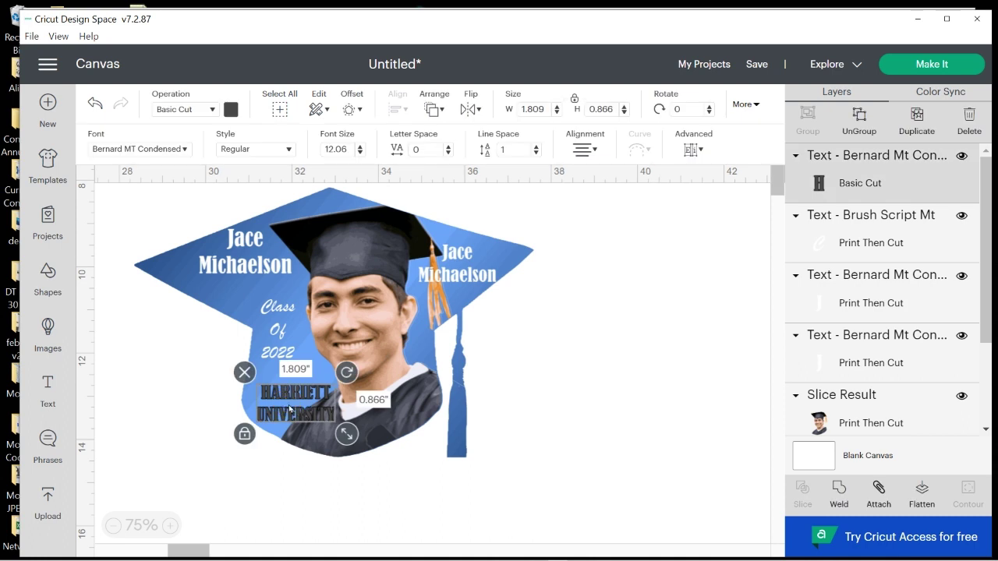
click(218, 111)
click(205, 291)
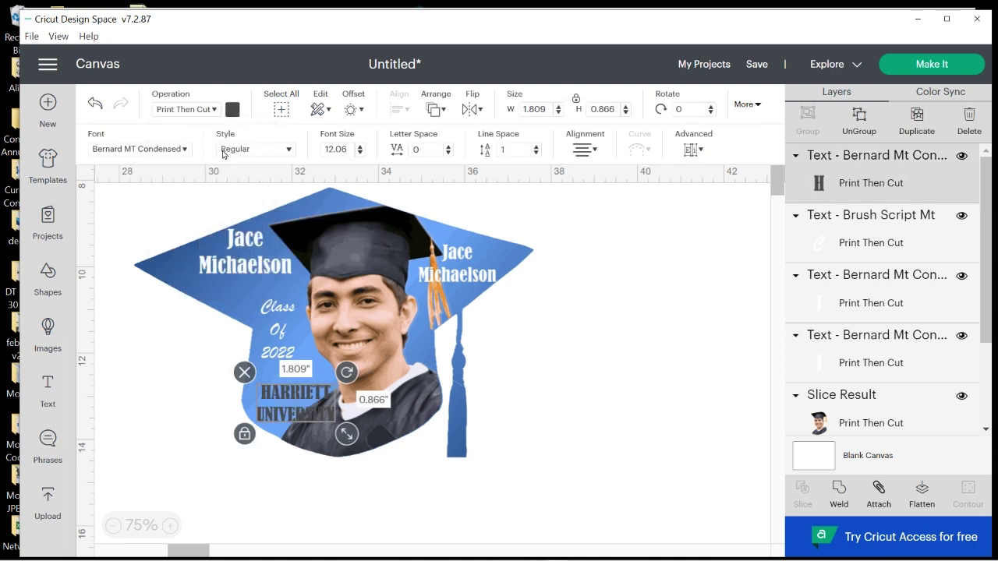
click(233, 110)
click(251, 290)
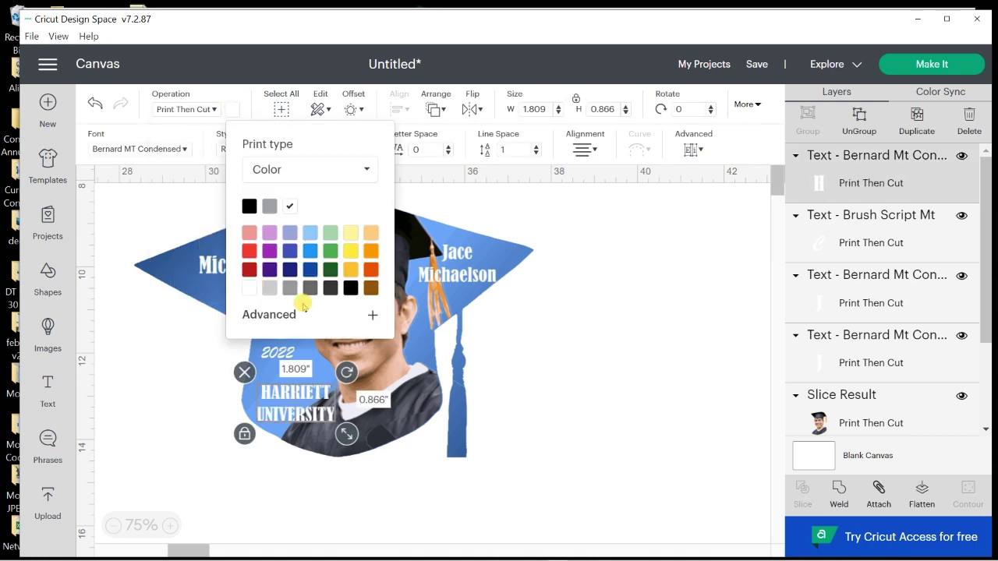
click(581, 460)
click(326, 418)
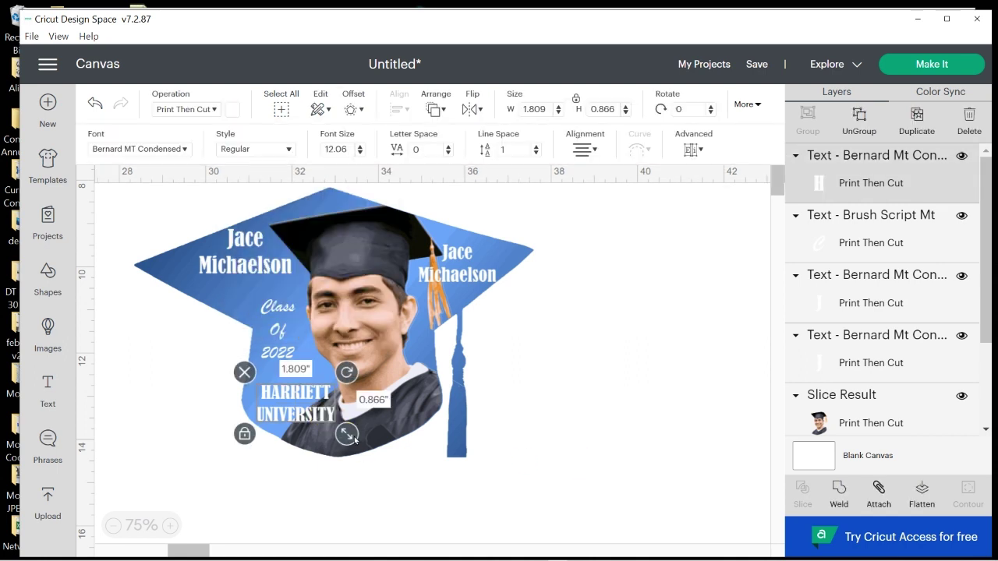
drag(349, 435, 293, 406)
Replace the right-side name copy with 'You' / 'Did It!' on two lines
click(335, 496)
click(461, 273)
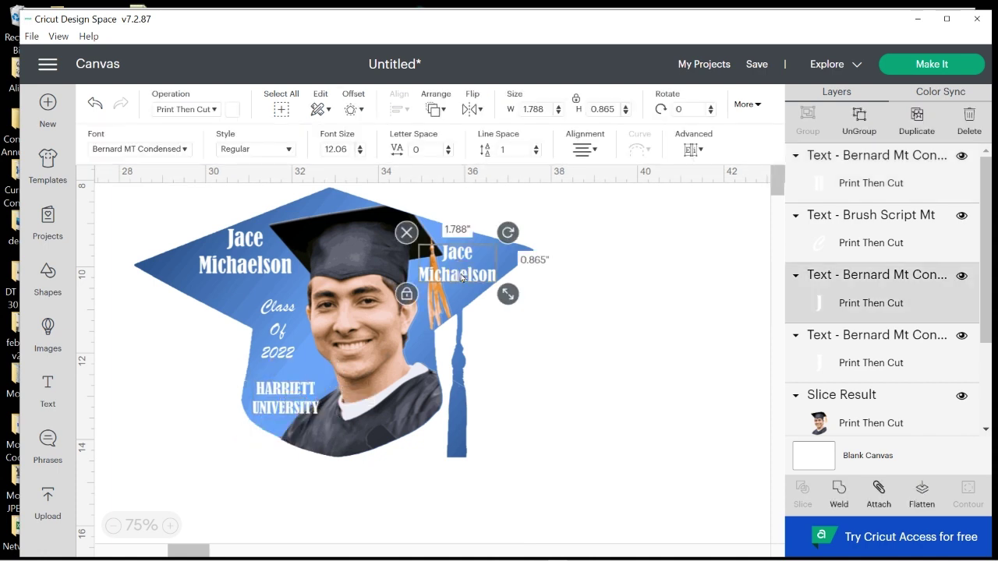
double_click(461, 274)
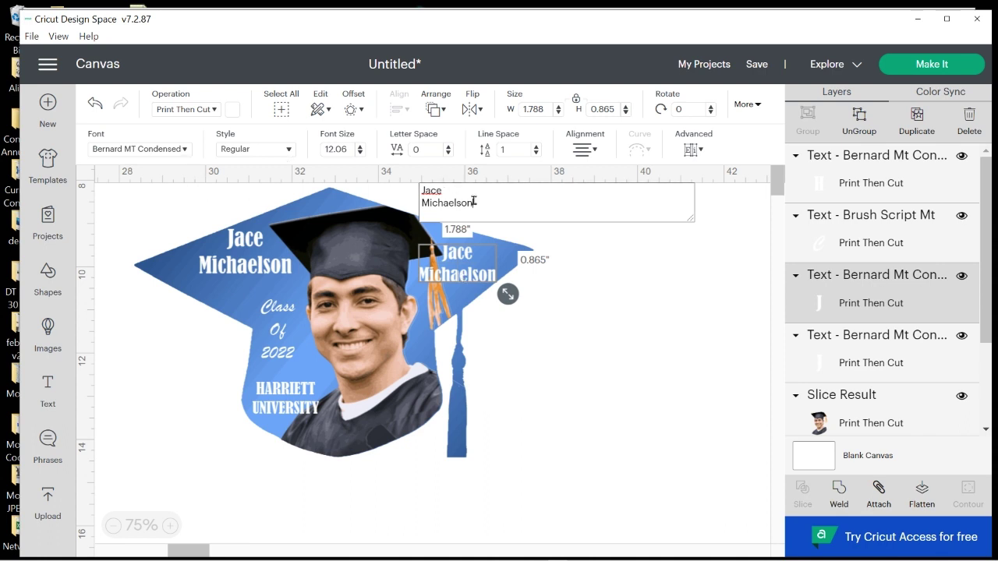
drag(484, 201, 390, 190)
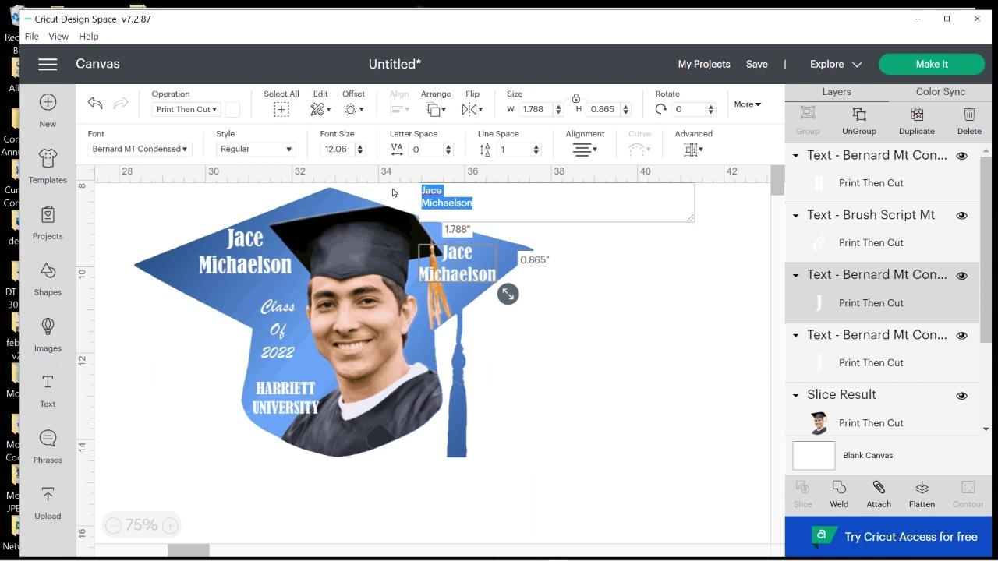
text(You)
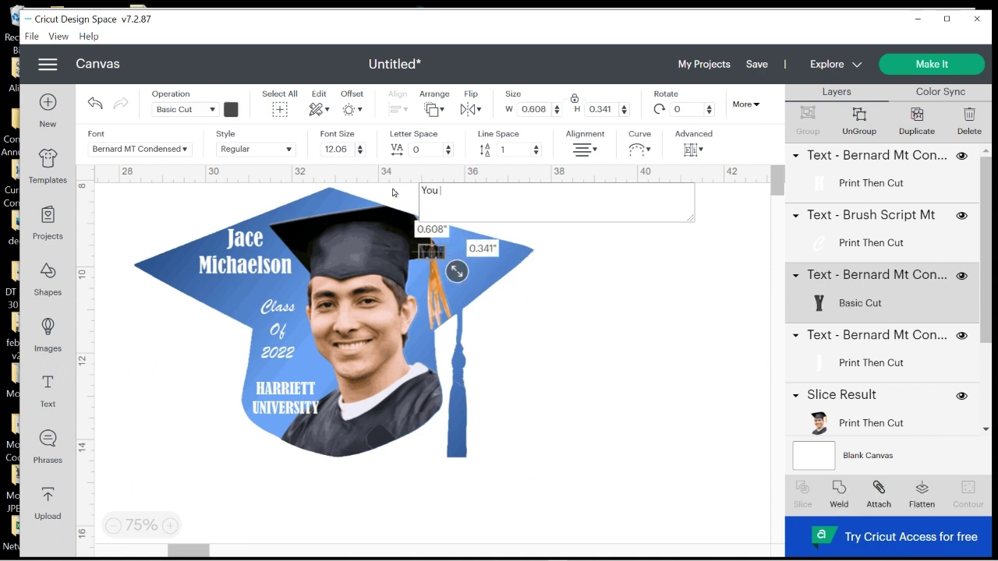
key(Return)
text(Did)
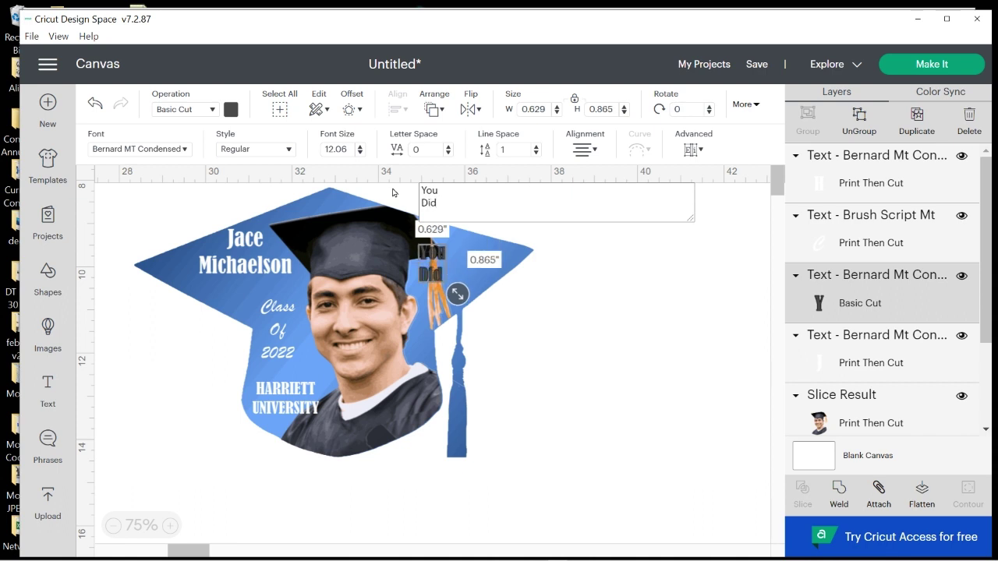
text(It)
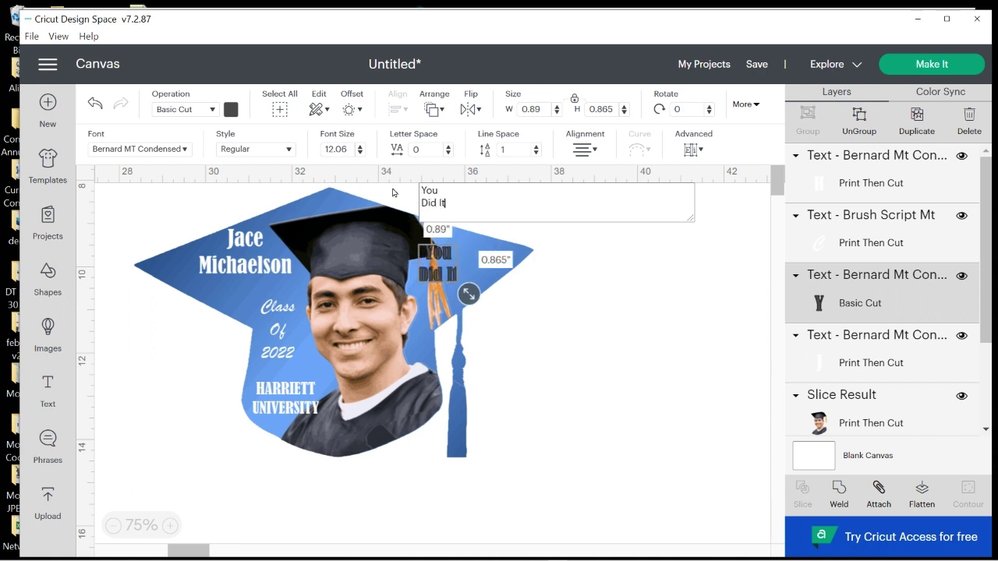
text(!)
click(512, 380)
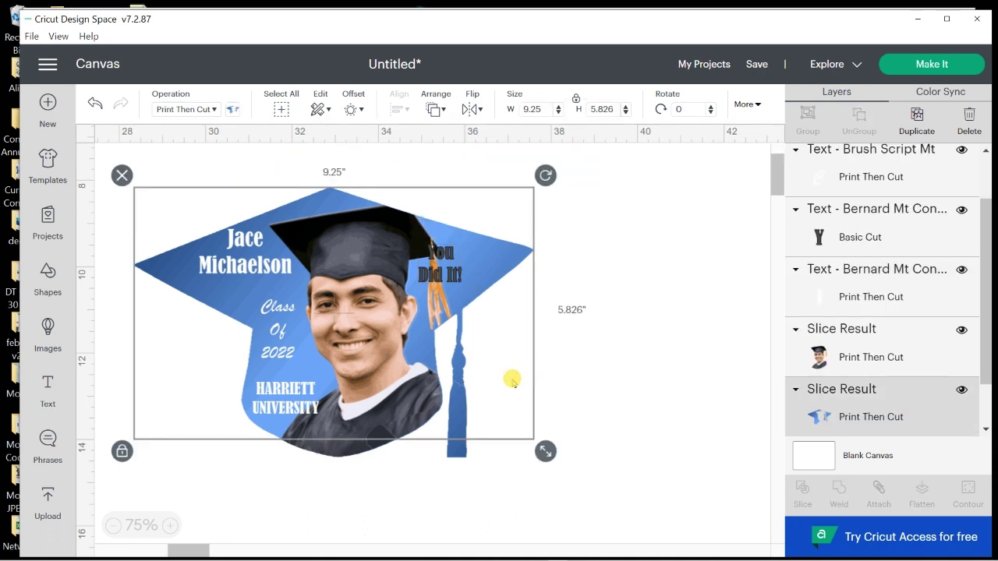
Make 'You Did It!' gold Print Then Cut text and move it onto the cap's right point
click(426, 277)
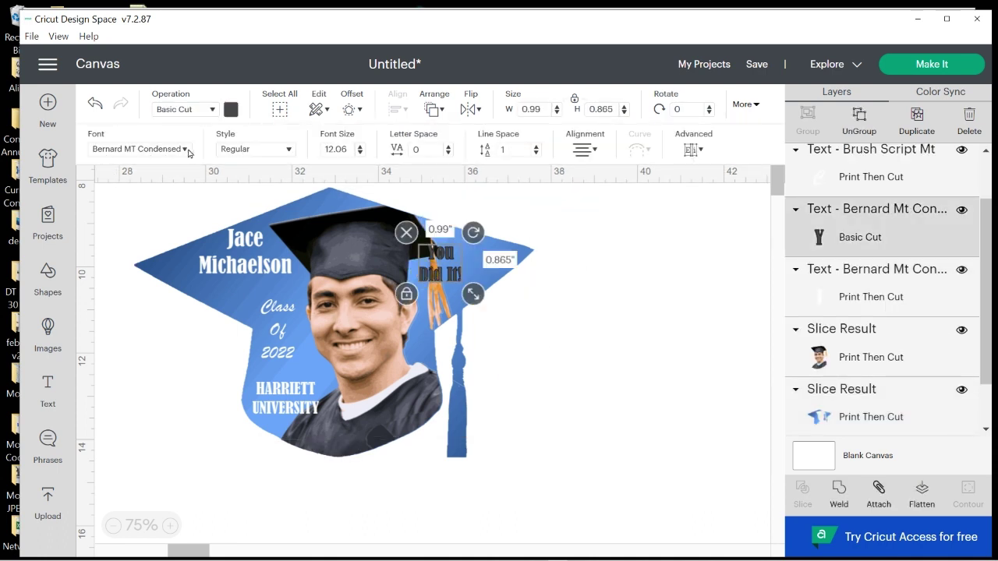
click(211, 109)
click(194, 293)
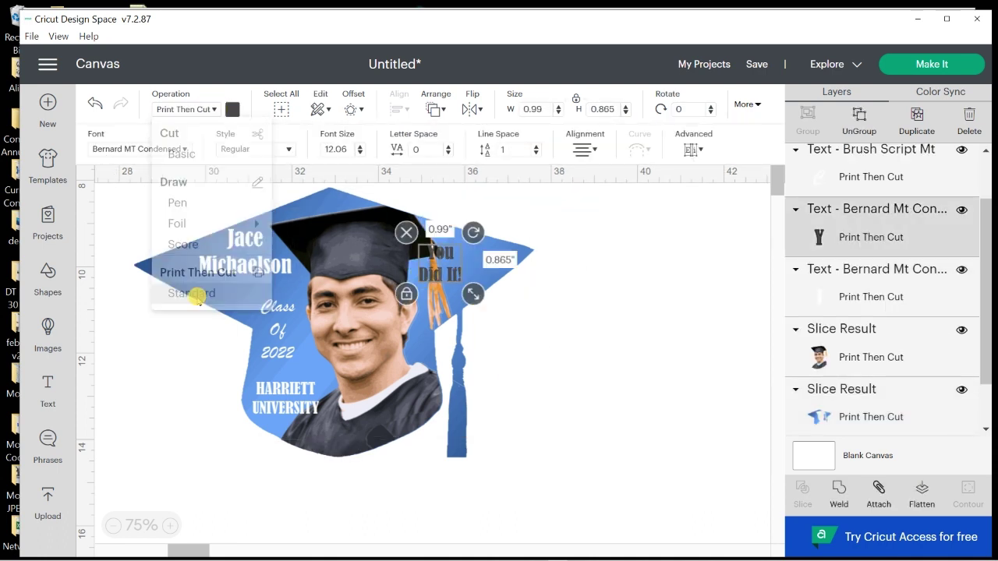
click(232, 109)
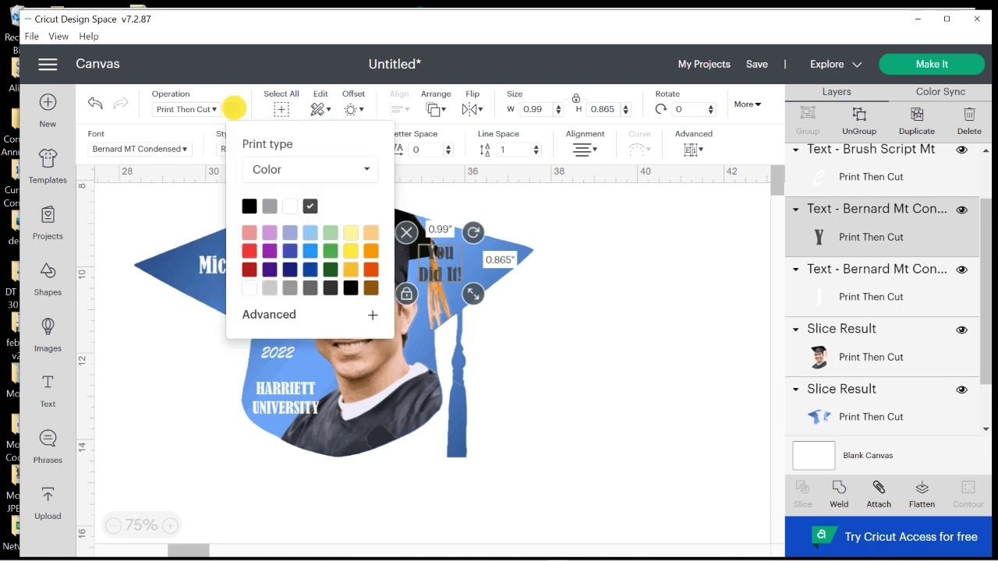
click(348, 267)
click(626, 330)
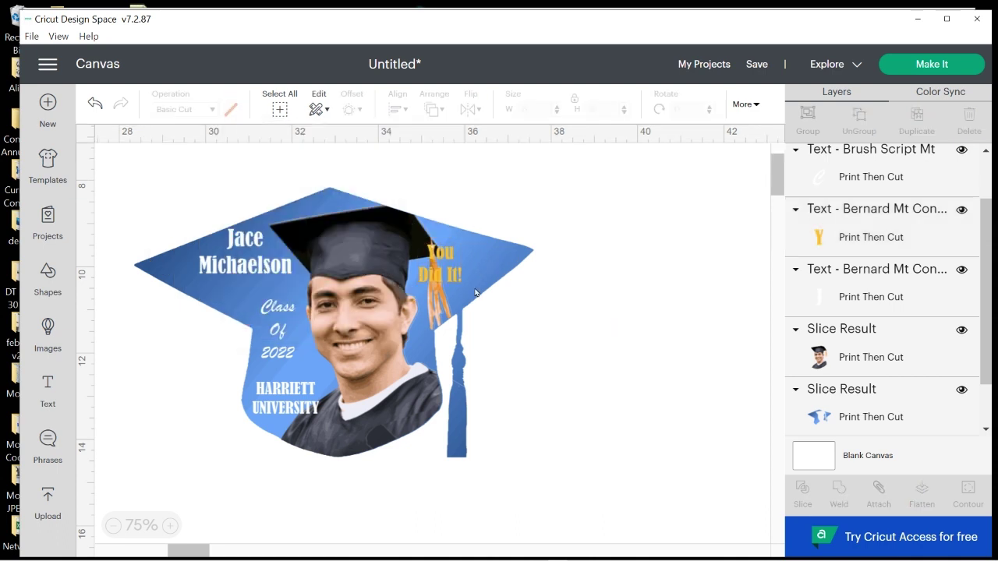
drag(451, 275, 477, 267)
click(550, 357)
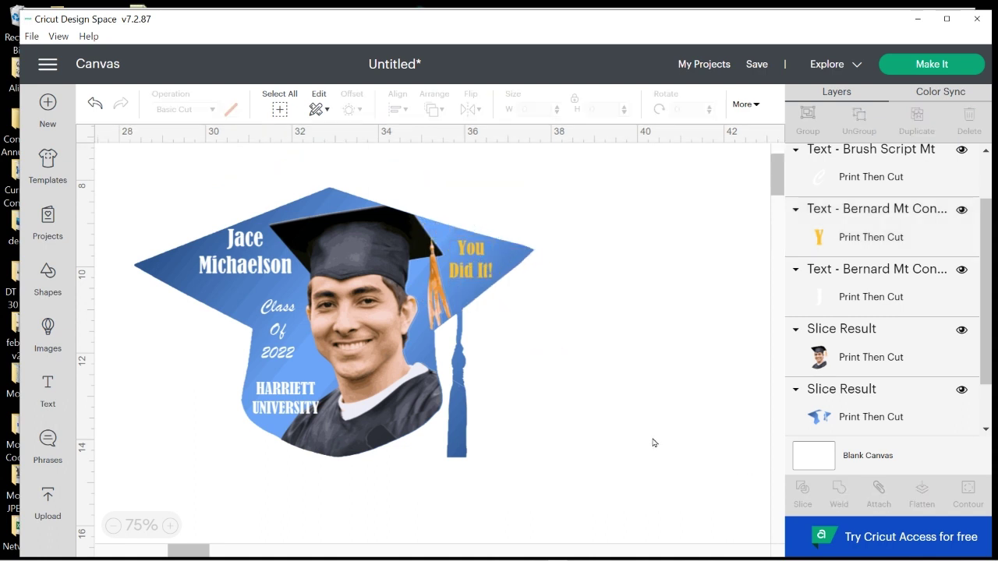
Select the whole cap design, flatten it into one printable layer, and proceed to Make It
drag(102, 153, 616, 511)
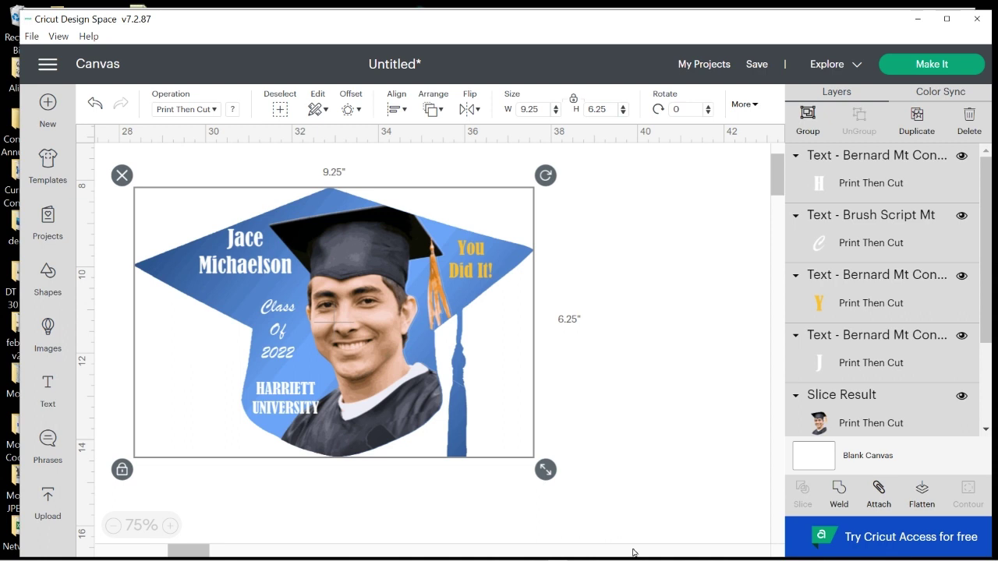
click(923, 493)
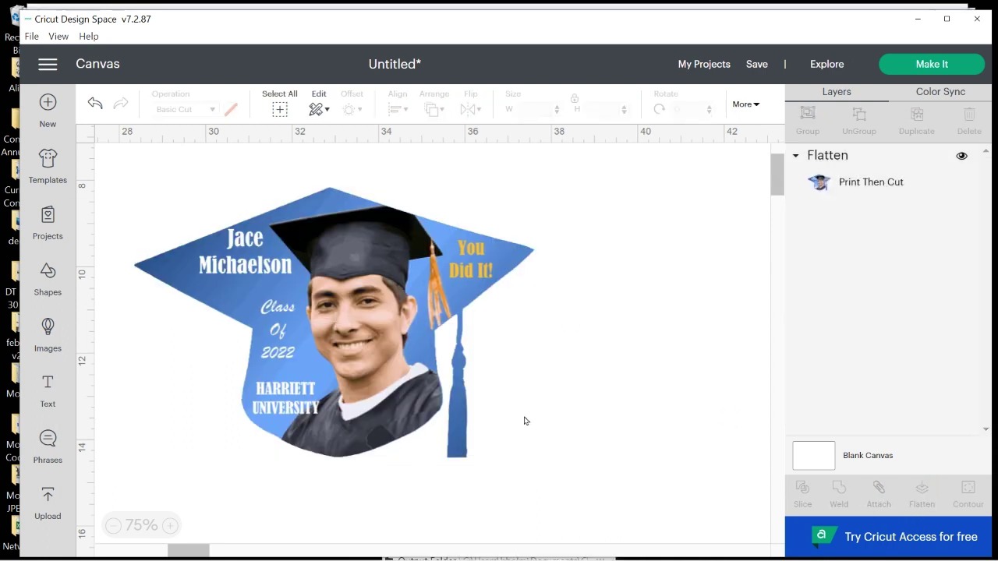
click(932, 67)
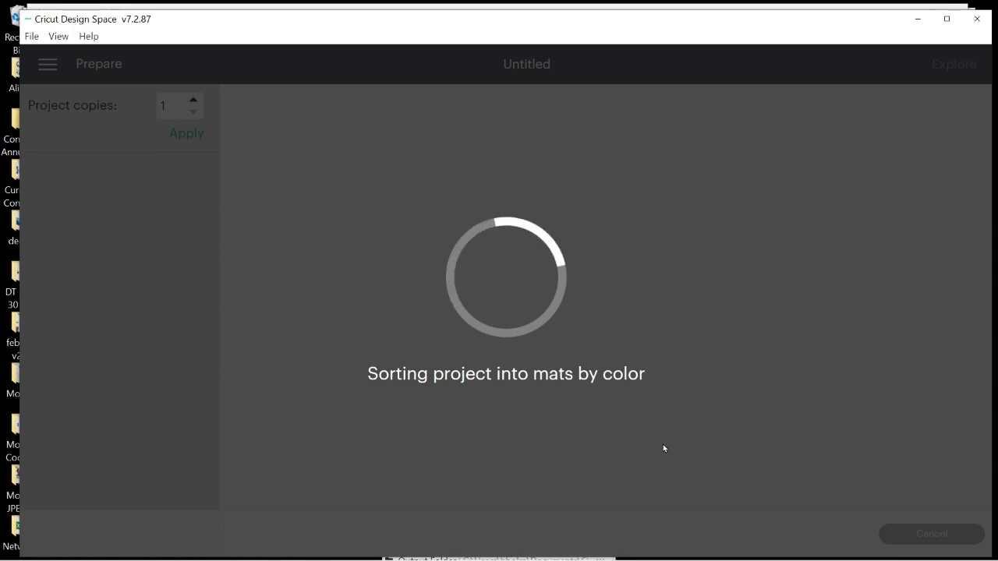
scroll(728, 359, down, 5)
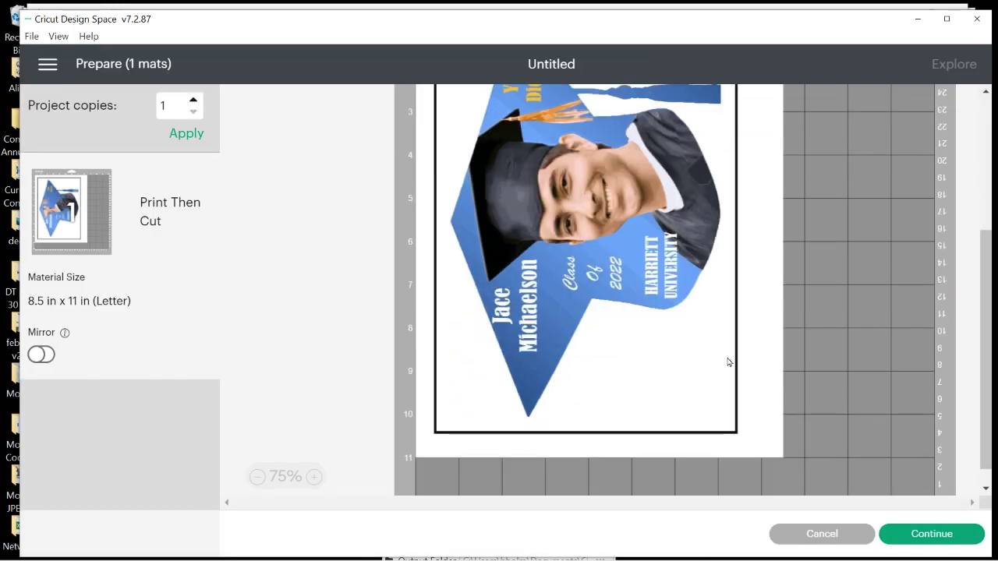
scroll(730, 363, up, 2)
scroll(730, 362, down, 1)
scroll(729, 362, up, 1)
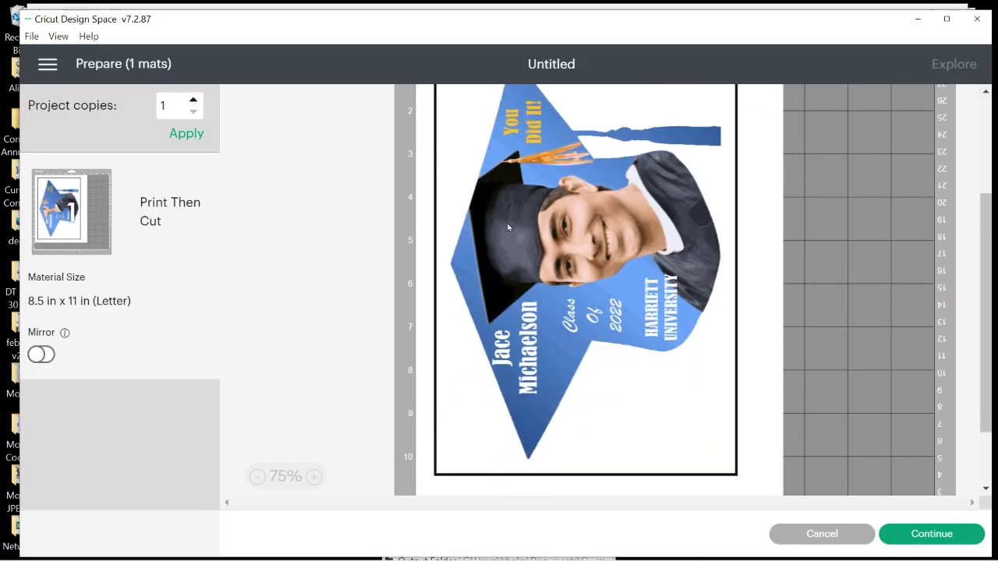
scroll(620, 301, up, 1)
scroll(619, 304, down, 1)
Continue to Make and select the EPSOND8F4AE (ET-4700 Series) printer in Print setup without printing
click(929, 542)
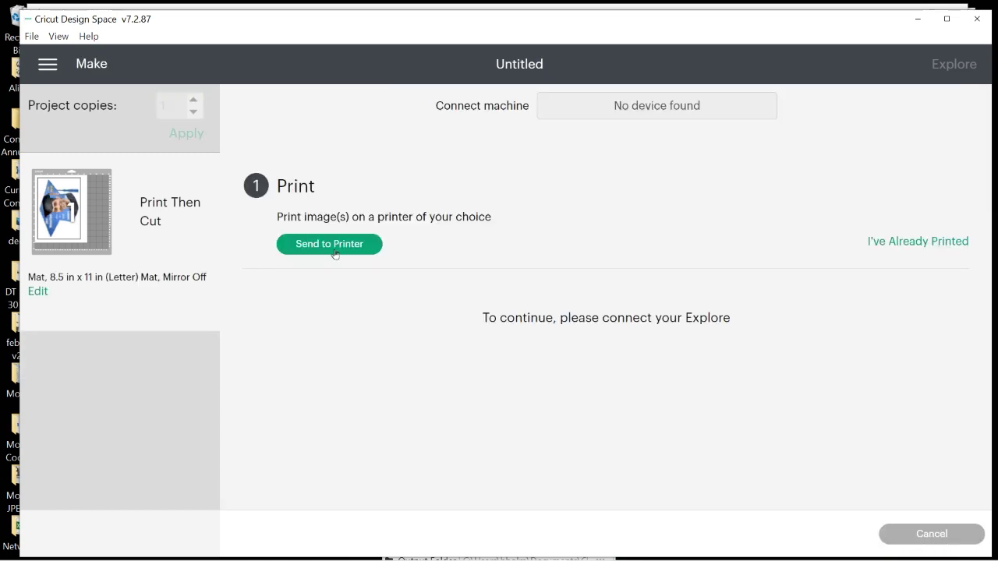
click(343, 244)
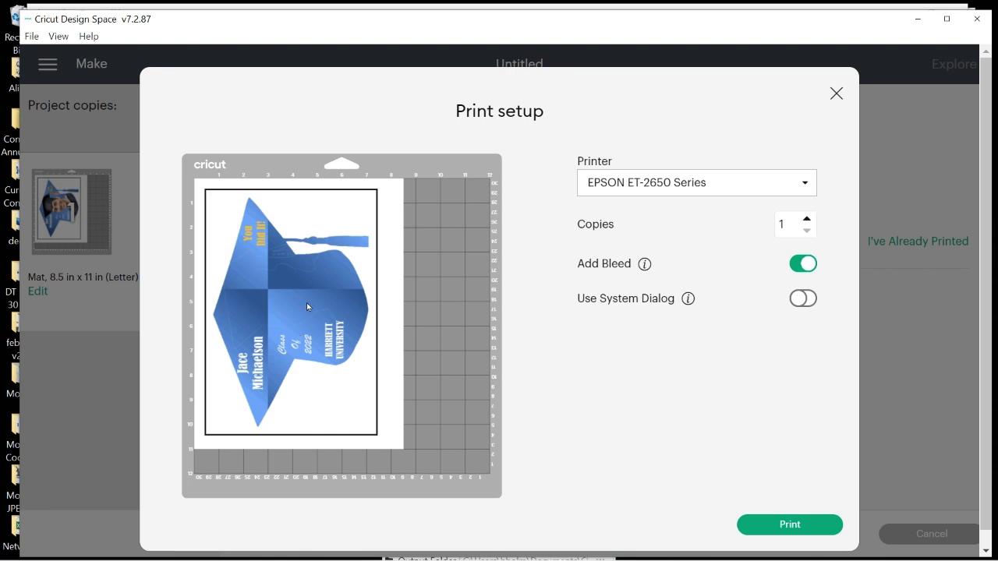
click(808, 181)
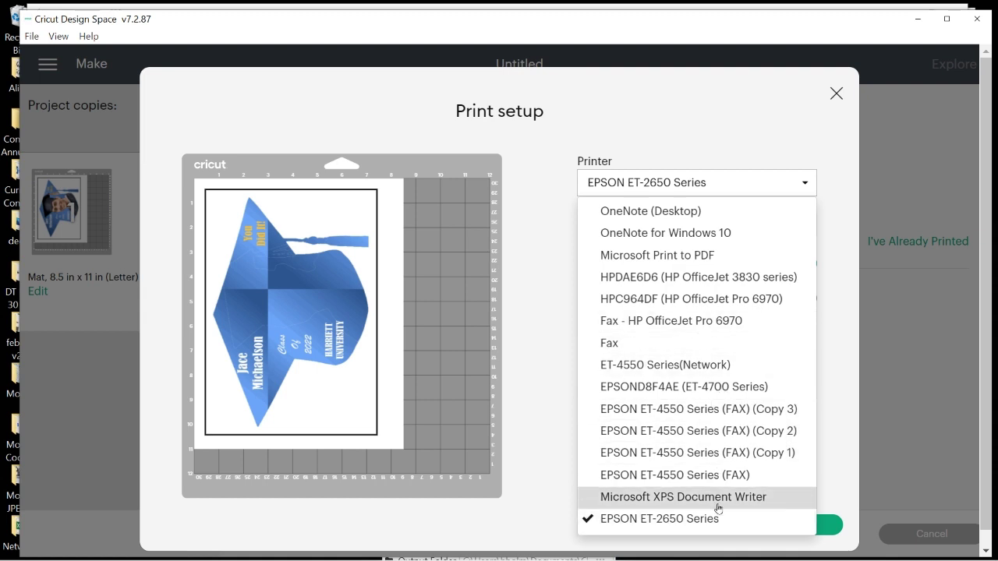
click(696, 390)
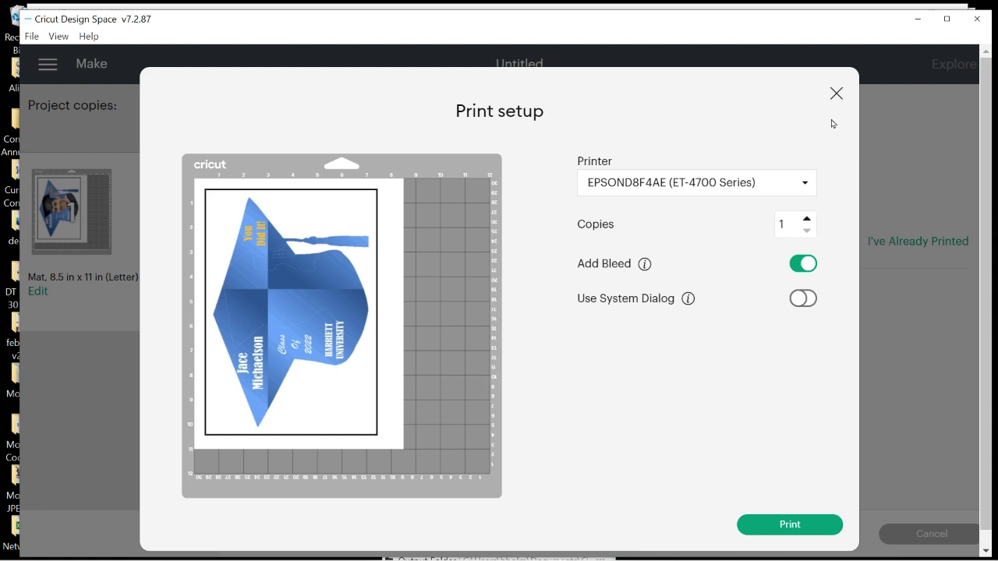
click(836, 94)
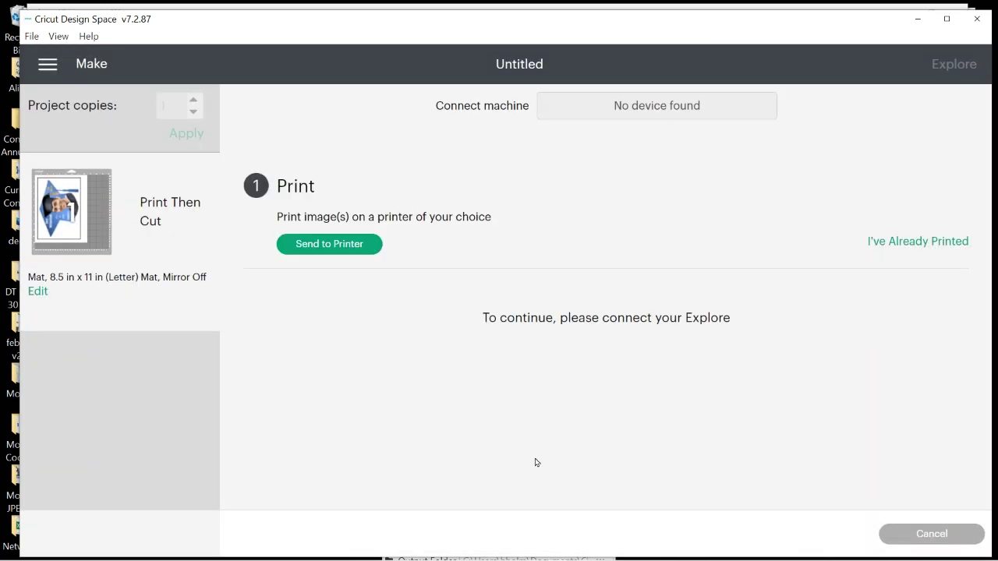